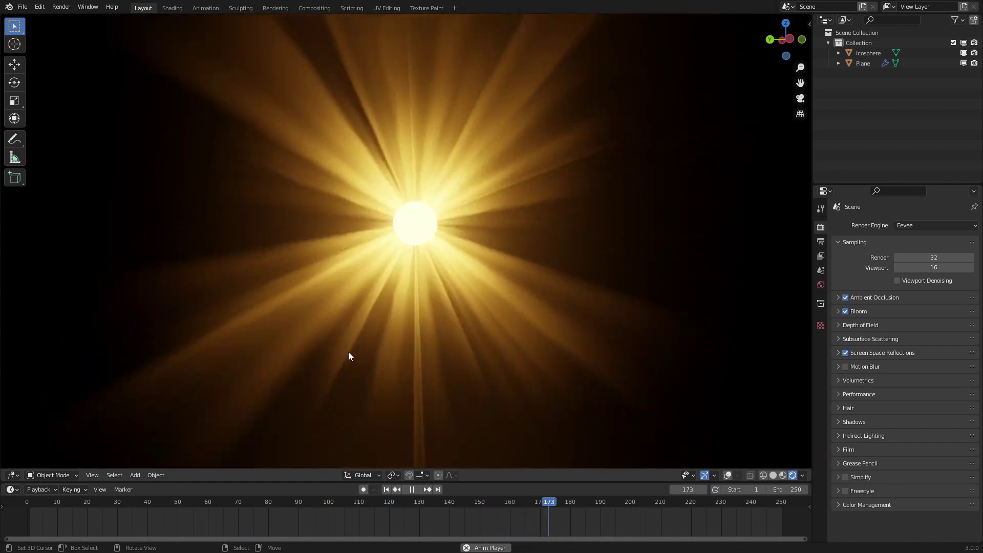
Switch to the Shading workspace and disable the existing icosphere and plane in both viewport and renders
{"action": "mouse_move", "coordinate": [360, 323]}
{"action": "middle_mouse_down"}
{"action": "mouse_move", "coordinate": [376, 291]}
{"action": "mouse_move", "coordinate": [370, 313]}
{"action": "middle_mouse_up"}
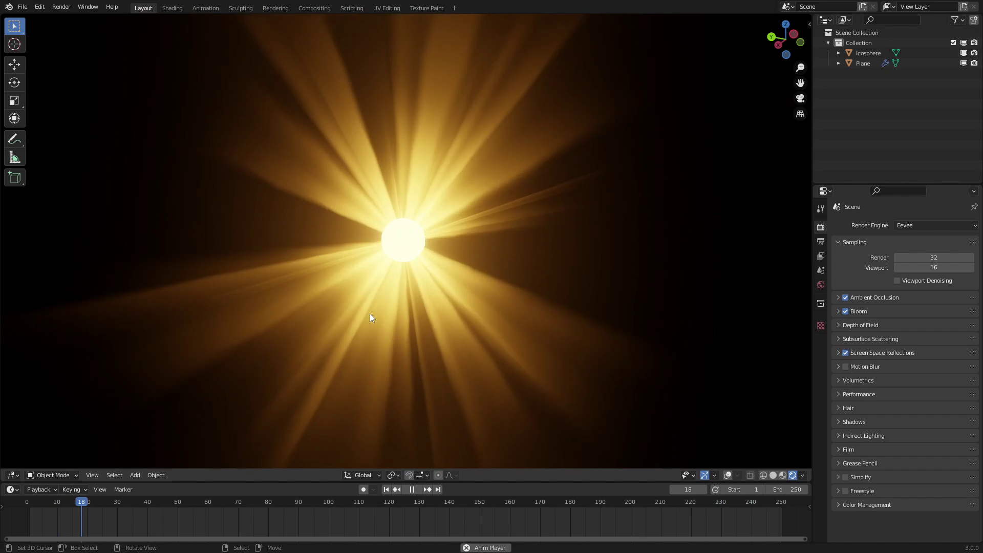
{"action": "left_click", "coordinate": [173, 9]}
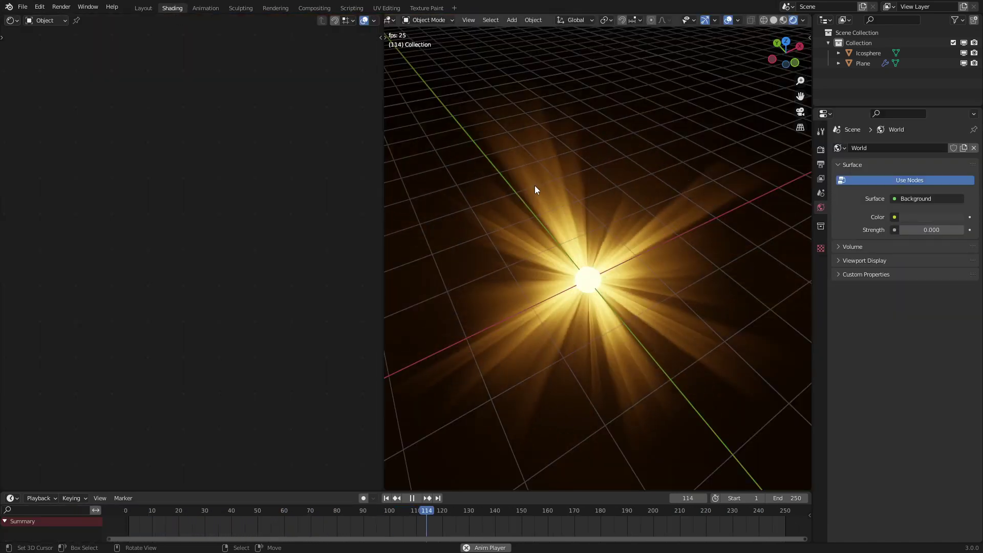
{"action": "left_click", "coordinate": [965, 64]}
{"action": "left_click", "coordinate": [974, 64]}
{"action": "left_click", "coordinate": [964, 54]}
{"action": "left_click", "coordinate": [974, 54]}
{"action": "middle_click_drag", "start_coordinate": [606, 231], "coordinate": [631, 232]}
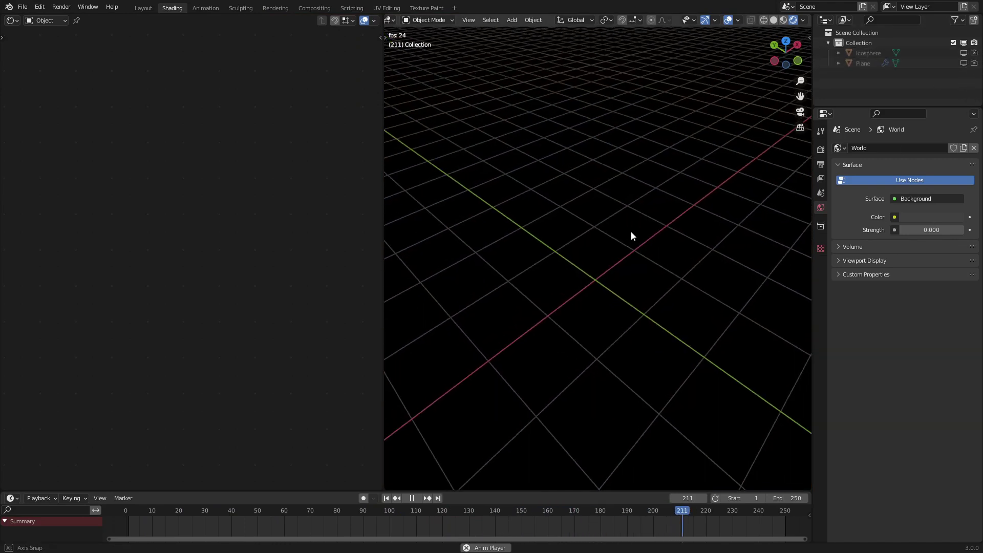
Stop the animation playback and add a new plane at the world origin
{"action": "key", "text": "space"}
{"action": "key", "text": "shift+a"}
{"action": "left_click", "coordinate": [631, 248]}
{"action": "key", "text": "alt+g"}
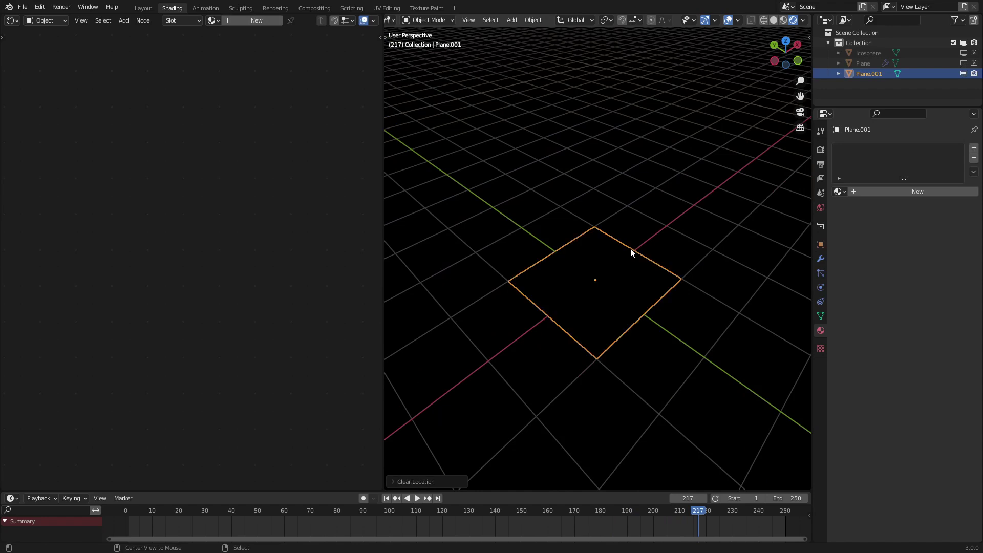
{"action": "middle_click_drag", "start_coordinate": [631, 248], "coordinate": [634, 290]}
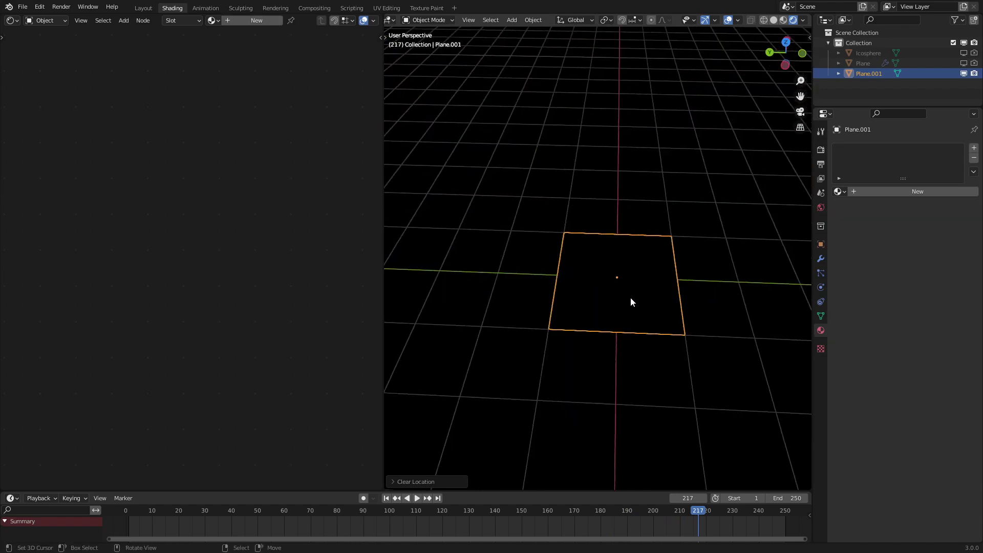
Create a new material for the plane and add an Emission shader node beside the Principled BSDF
{"action": "left_click", "coordinate": [250, 23]}
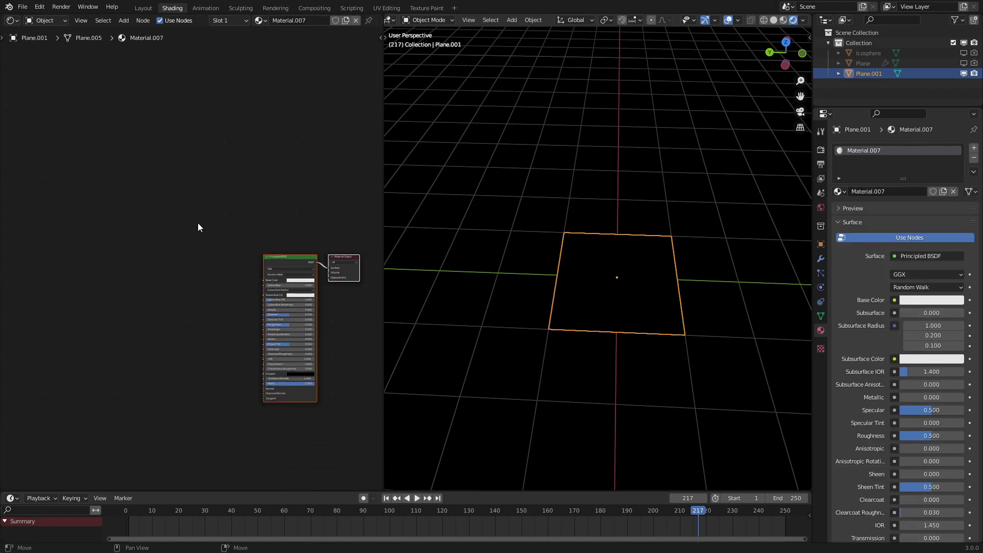
{"action": "scroll", "coordinate": [197, 233], "scroll_direction": "up", "scroll_amount": 2}
{"action": "key", "text": "shift+a"}
{"action": "mouse_move", "coordinate": [153, 279]}
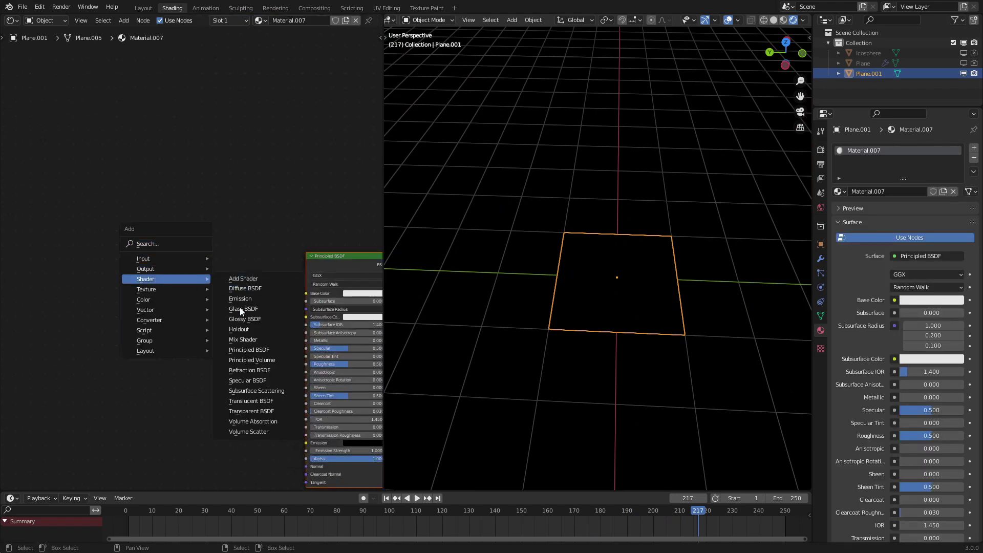
{"action": "left_click", "coordinate": [241, 311]}
{"action": "left_click", "coordinate": [158, 157]}
Add a Transparent BSDF node below the Emission node and combine the two through a Mix Shader
{"action": "key", "text": "shift+a"}
{"action": "mouse_move", "coordinate": [157, 158]}
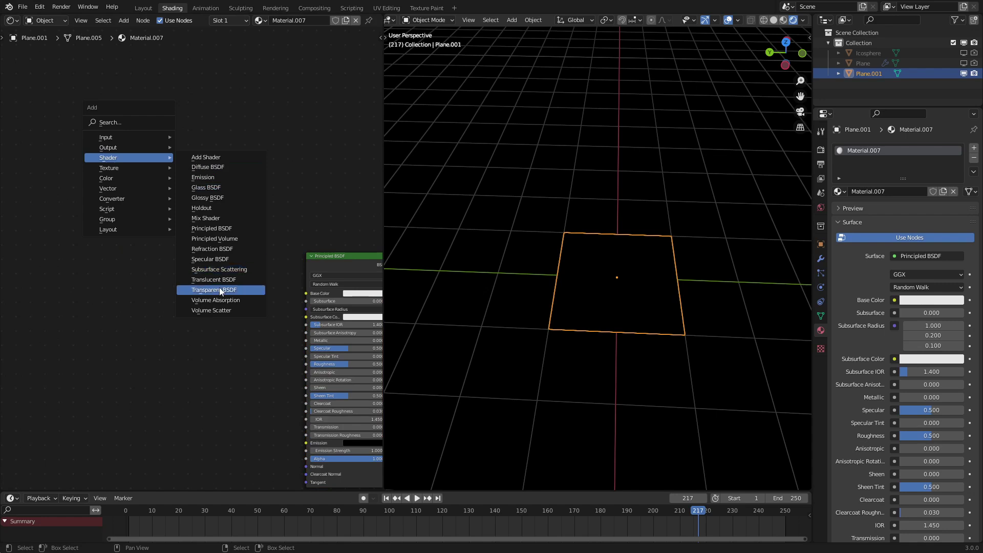
{"action": "left_click", "coordinate": [219, 289]}
{"action": "left_click", "coordinate": [156, 201]}
{"action": "right_click_drag", "start_coordinate": [178, 173], "coordinate": [180, 230], "text": "ctrl+shift"}
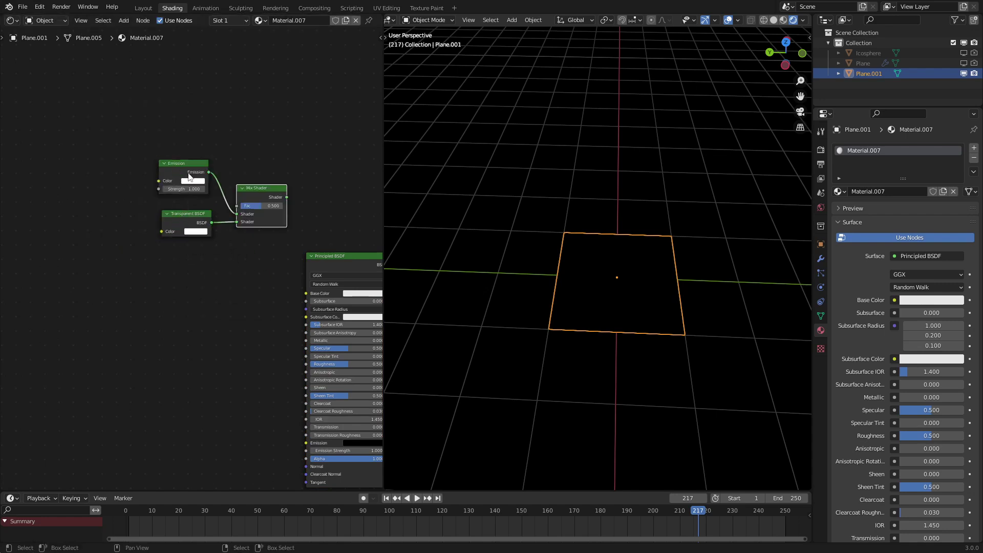
Place Emission below Transparent BSDF and swap their links so Transparent feeds the Mix Shader's first shader input and Emission the second
{"action": "left_click_drag", "start_coordinate": [190, 176], "coordinate": [191, 257]}
{"action": "scroll", "coordinate": [191, 257], "scroll_direction": "up", "scroll_amount": 2}
{"action": "left_click_drag", "start_coordinate": [253, 208], "coordinate": [254, 198]}
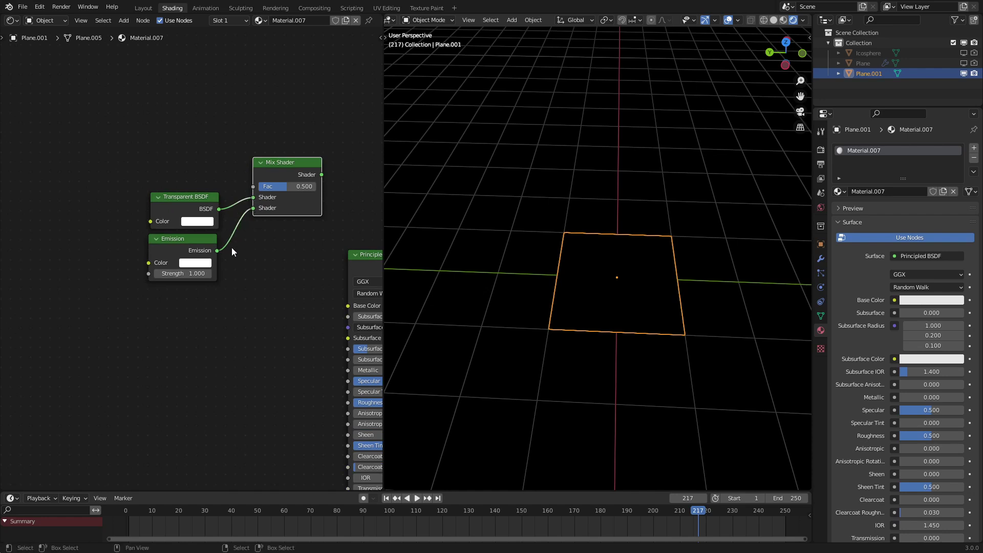
{"action": "left_click_drag", "start_coordinate": [192, 243], "coordinate": [191, 245]}
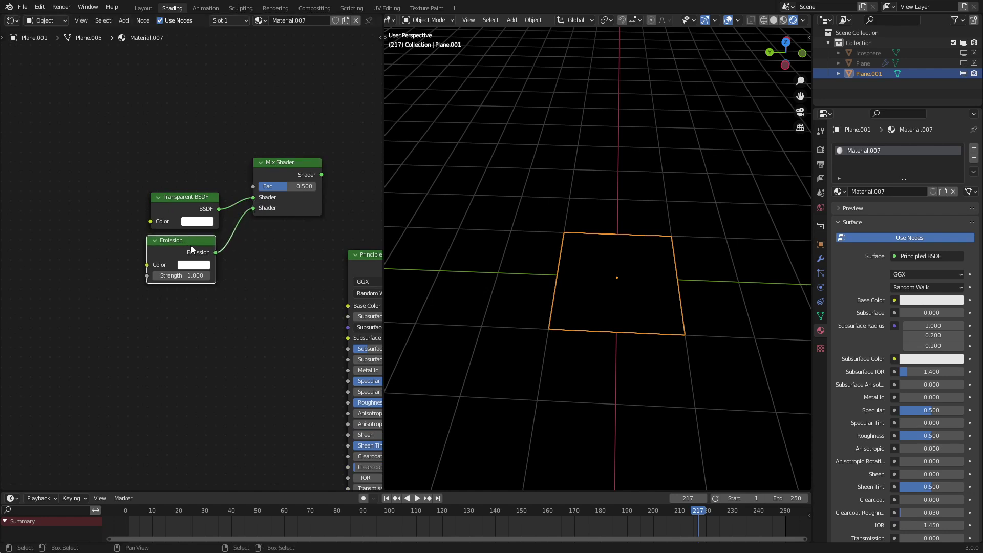
Add a UV Map node well to the left of the shader nodes and preview its output on the plane
{"action": "scroll", "coordinate": [190, 244], "scroll_direction": "down", "scroll_amount": 2}
{"action": "key", "text": "shift+a"}
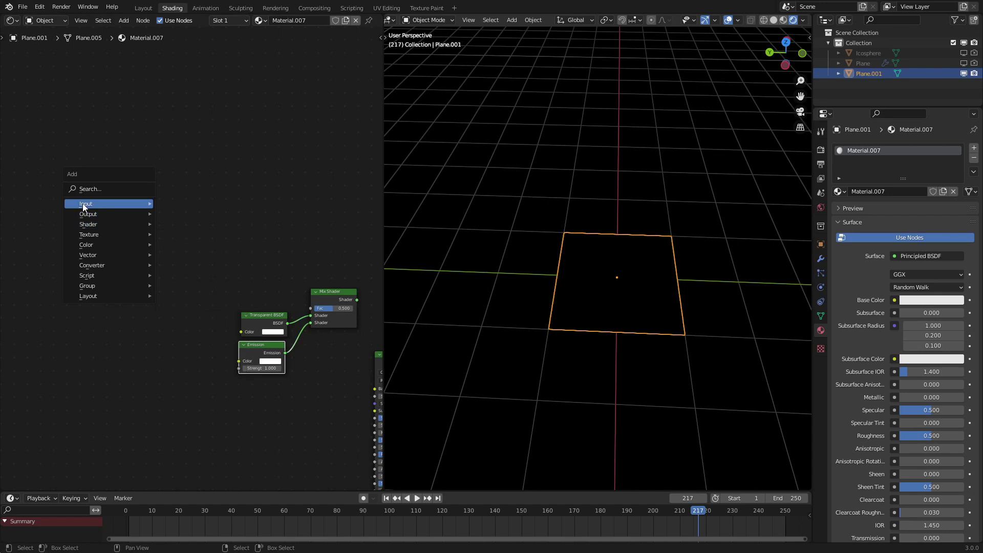
{"action": "mouse_move", "coordinate": [84, 207]}
{"action": "left_click", "coordinate": [183, 365]}
{"action": "left_click", "coordinate": [121, 249]}
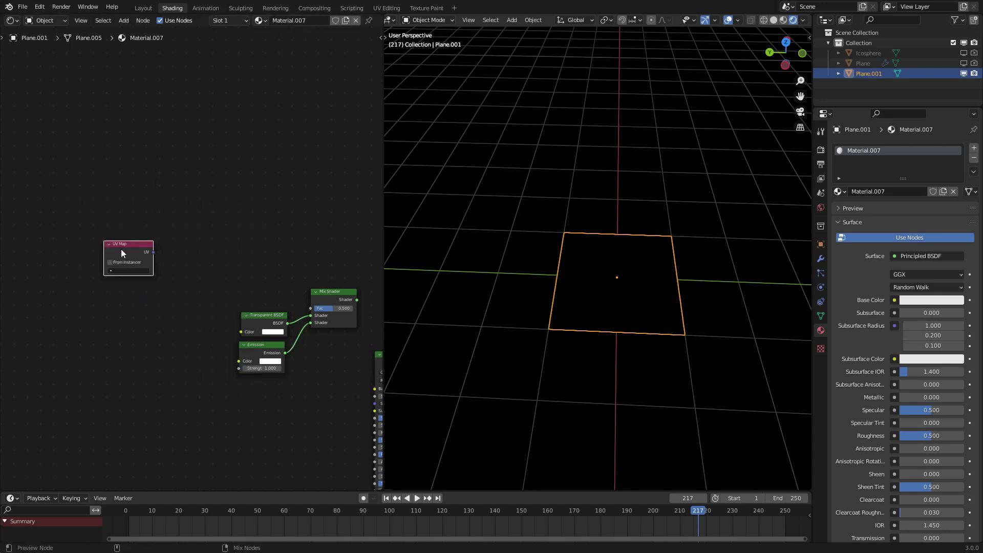
{"action": "left_click", "coordinate": [121, 249], "text": "ctrl+shift"}
{"action": "scroll", "coordinate": [523, 279], "scroll_direction": "up", "scroll_amount": 2}
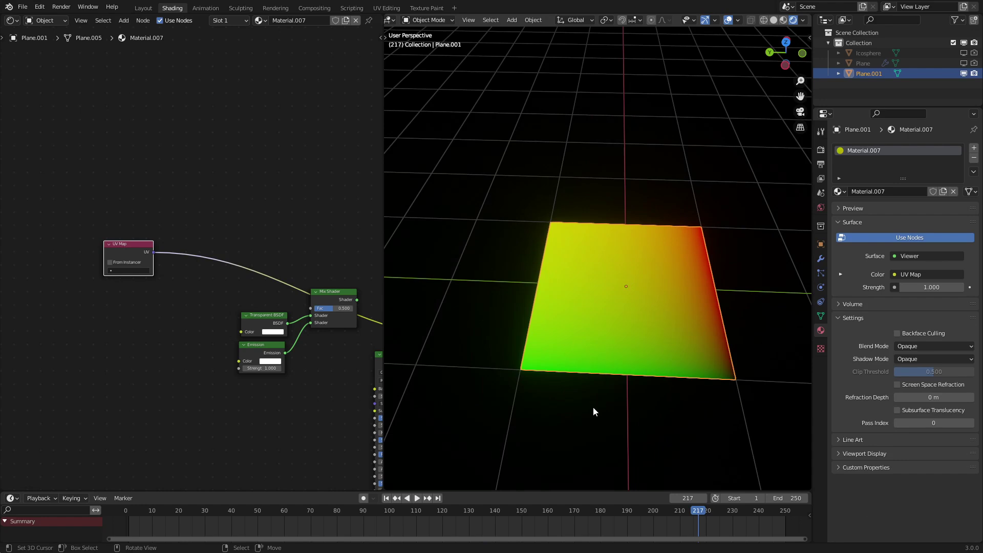
{"action": "middle_click_drag", "start_coordinate": [137, 285], "coordinate": [166, 271]}
{"action": "key", "text": "g"}
{"action": "left_click", "coordinate": [114, 278]}
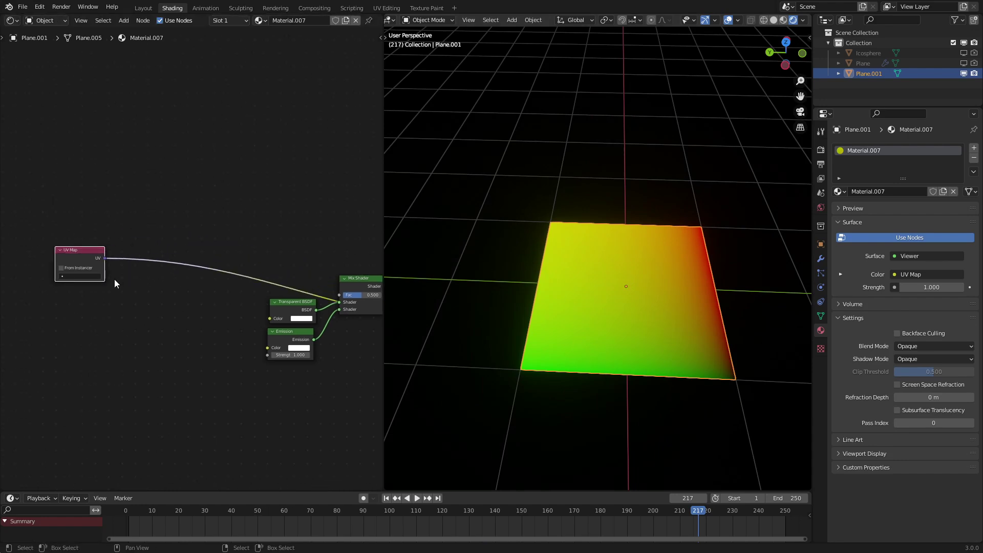
Insert a Separate XYZ node into the UV Map's preview link so its X output is previewed
{"action": "key", "text": "shift+a"}
{"action": "mouse_move", "coordinate": [87, 338]}
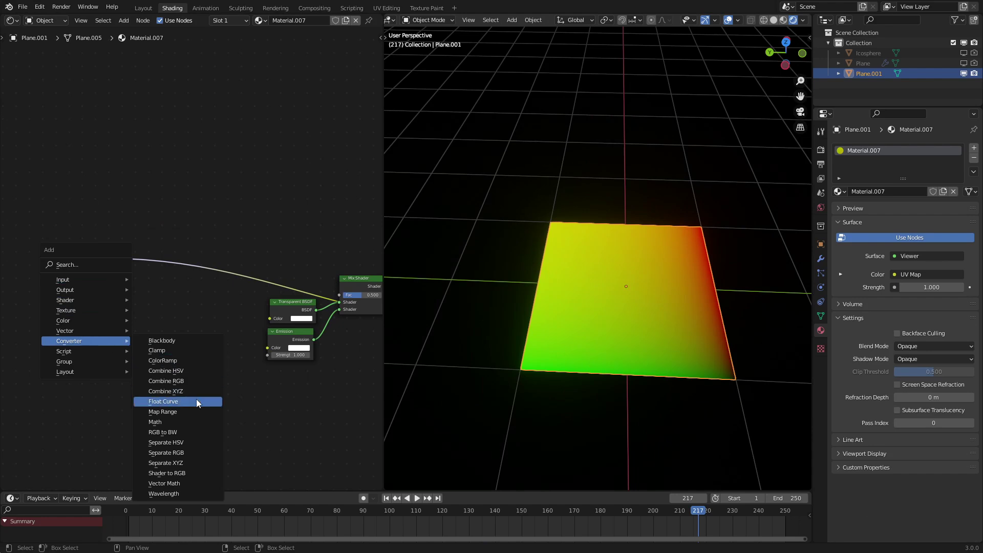
{"action": "left_click", "coordinate": [183, 463]}
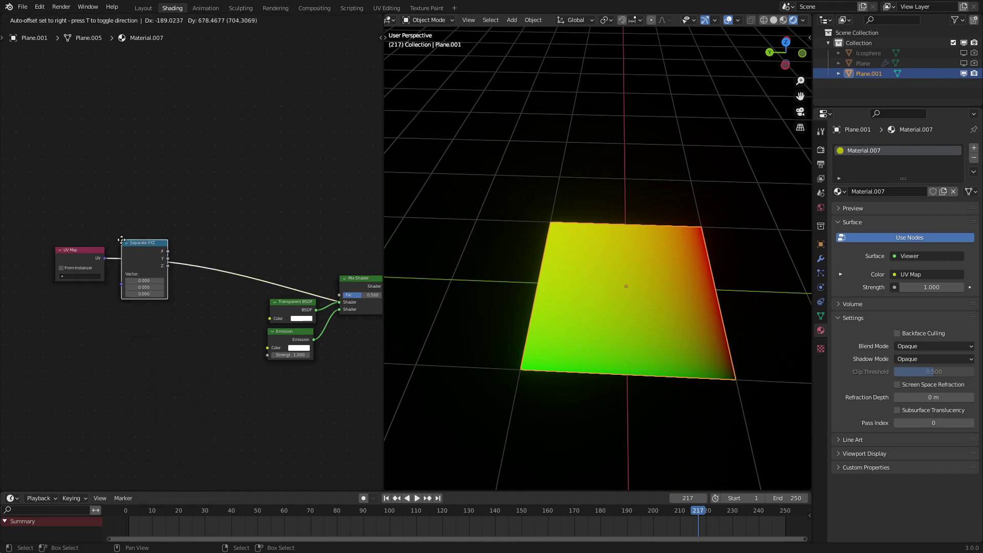
{"action": "left_click", "coordinate": [147, 255]}
{"action": "scroll", "coordinate": [156, 256], "scroll_direction": "up", "scroll_amount": 3}
{"action": "middle_click_drag", "start_coordinate": [156, 256], "coordinate": [196, 288]}
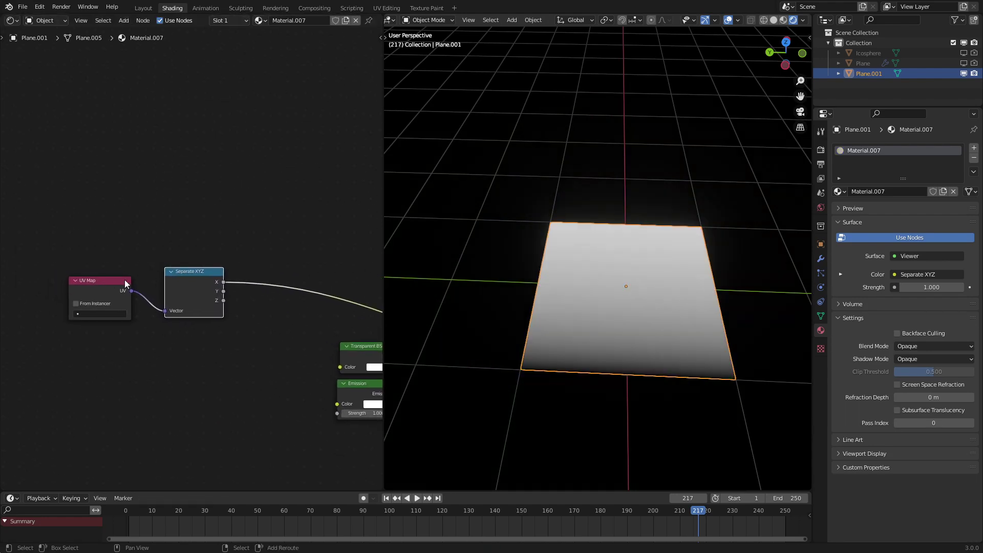
Move the UV Map and Separate XYZ nodes together farther from the shader nodes
{"action": "left_click", "coordinate": [125, 281], "text": "shift"}
{"action": "key", "text": "g"}
{"action": "left_click", "coordinate": [138, 273]}
{"action": "middle_click_drag", "start_coordinate": [557, 233], "coordinate": [672, 281]}
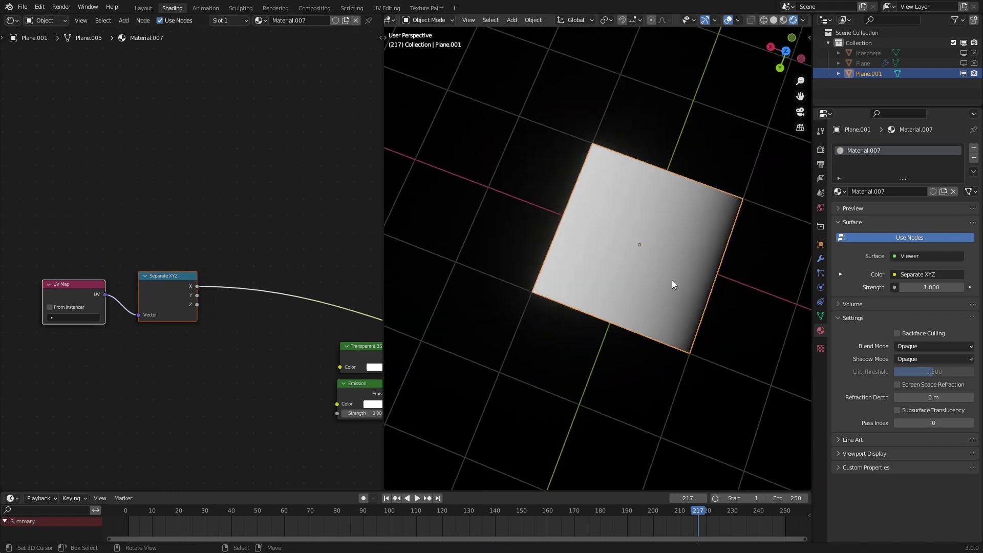
{"action": "scroll", "coordinate": [102, 277], "scroll_direction": "up", "scroll_amount": 1}
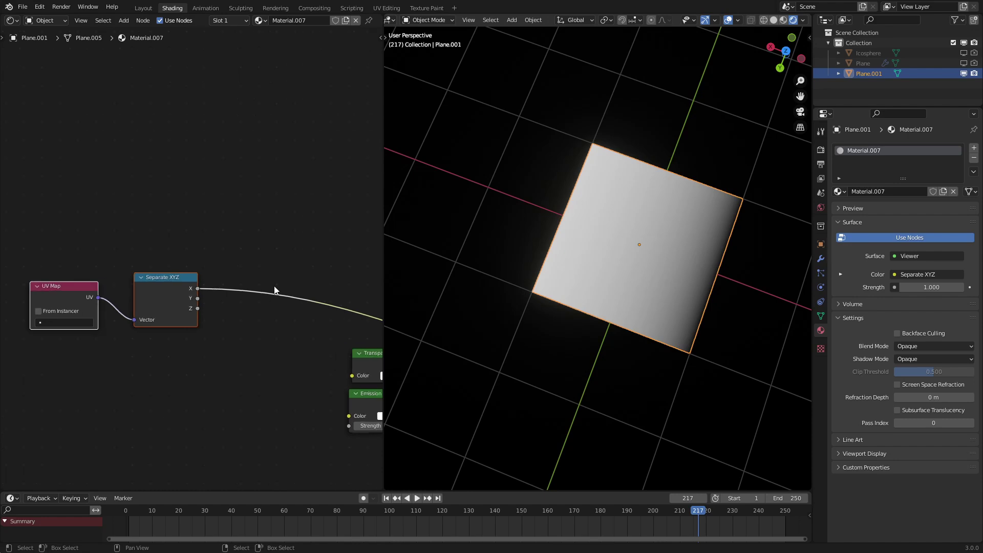
Insert a ColorRamp node into the preview link after the Separate XYZ node's X output
{"action": "right_click", "coordinate": [274, 286]}
{"action": "key", "text": "Escape"}
{"action": "key", "text": "q"}
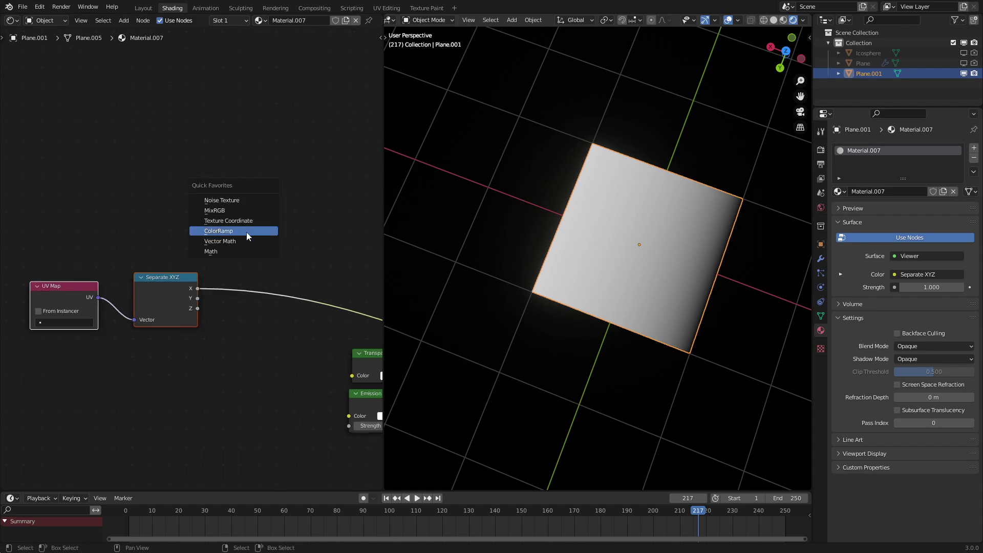
{"action": "left_click", "coordinate": [219, 230]}
{"action": "left_click", "coordinate": [280, 257]}
{"action": "middle_click_drag", "start_coordinate": [279, 257], "coordinate": [223, 257]}
{"action": "scroll", "coordinate": [223, 258], "scroll_direction": "up", "scroll_amount": 2}
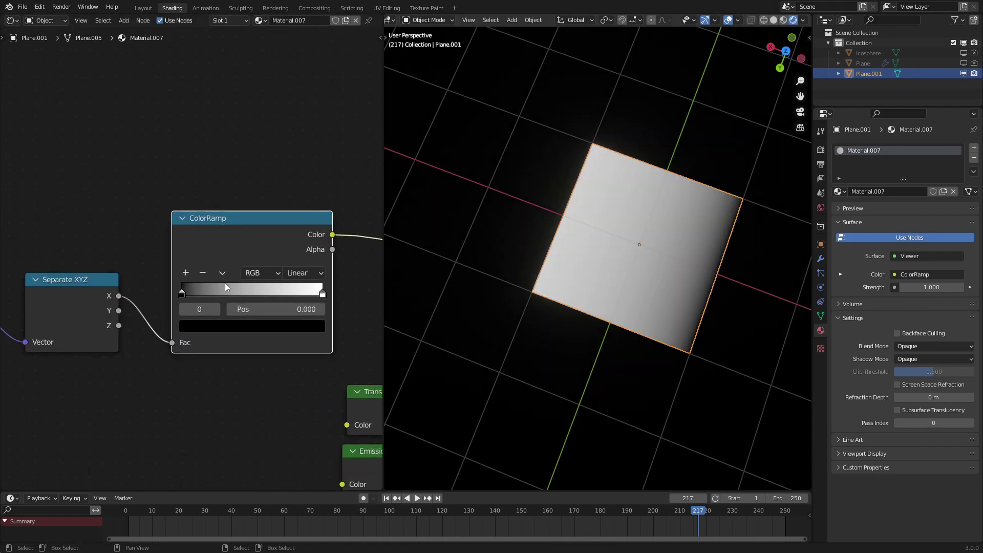
Add a black middle stop at position 0.500 to the ColorRamp and set its interpolation to B-Spline
{"action": "left_click", "coordinate": [185, 274]}
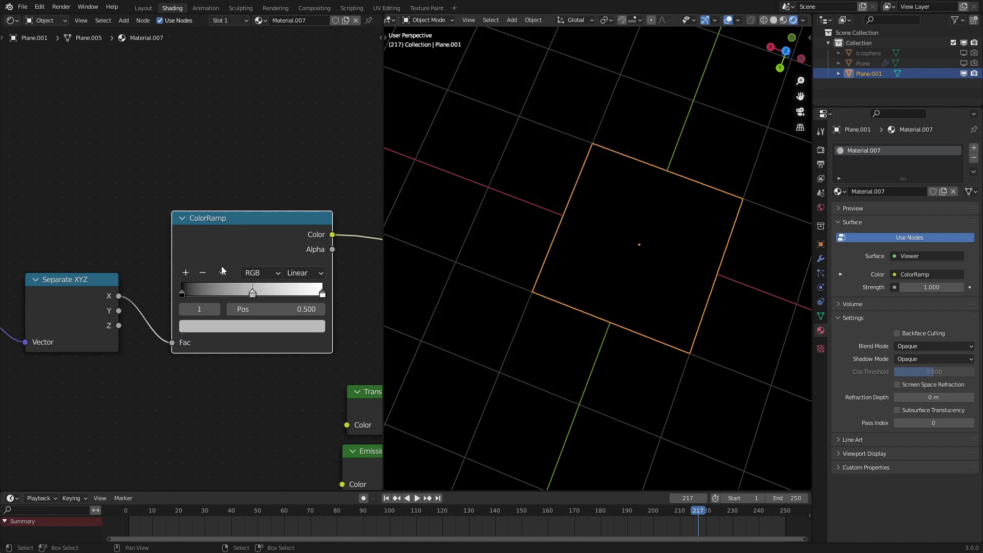
{"action": "left_click", "coordinate": [241, 332]}
{"action": "scroll", "coordinate": [238, 201], "scroll_direction": "down", "scroll_amount": 15}
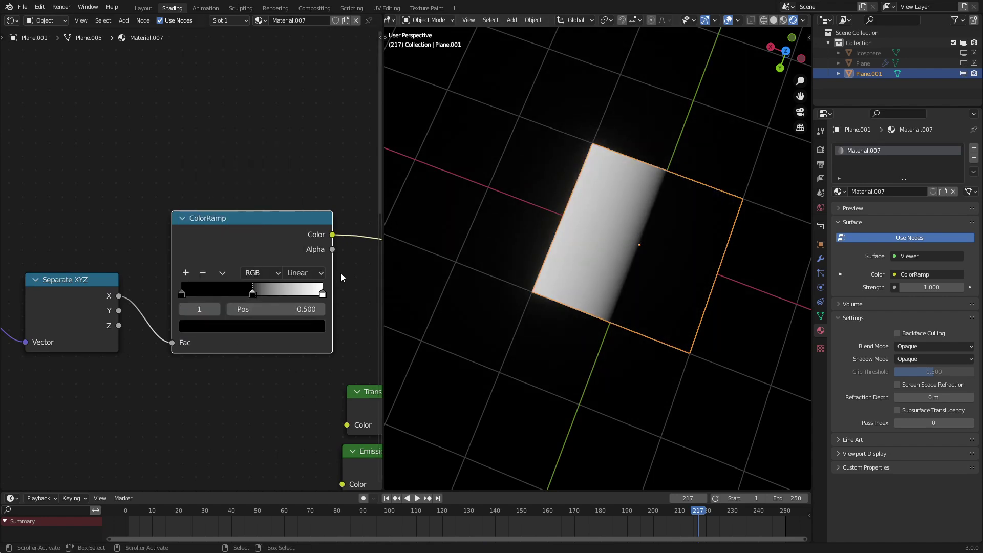
{"action": "left_click", "coordinate": [305, 272]}
{"action": "left_click", "coordinate": [306, 334]}
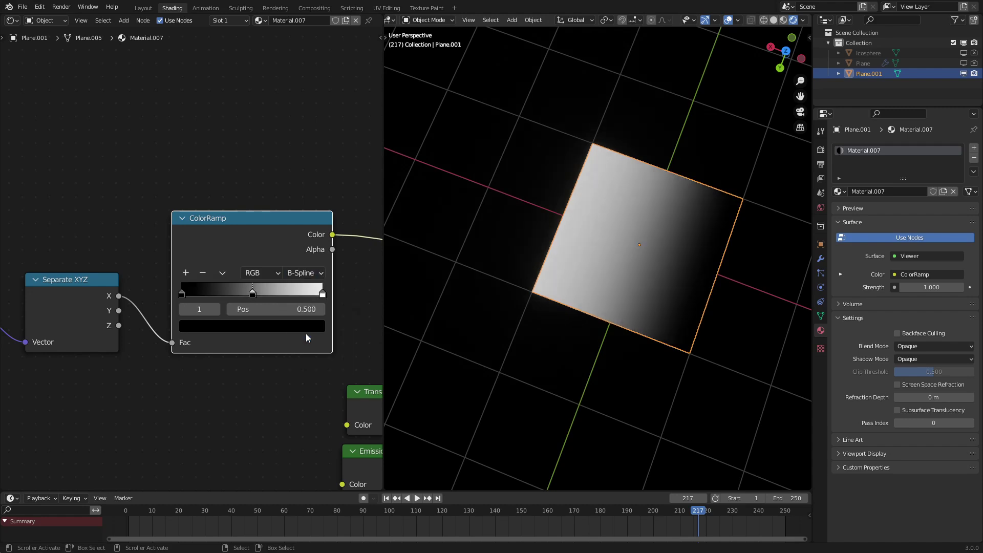
{"action": "middle_click_drag", "start_coordinate": [651, 279], "coordinate": [637, 248]}
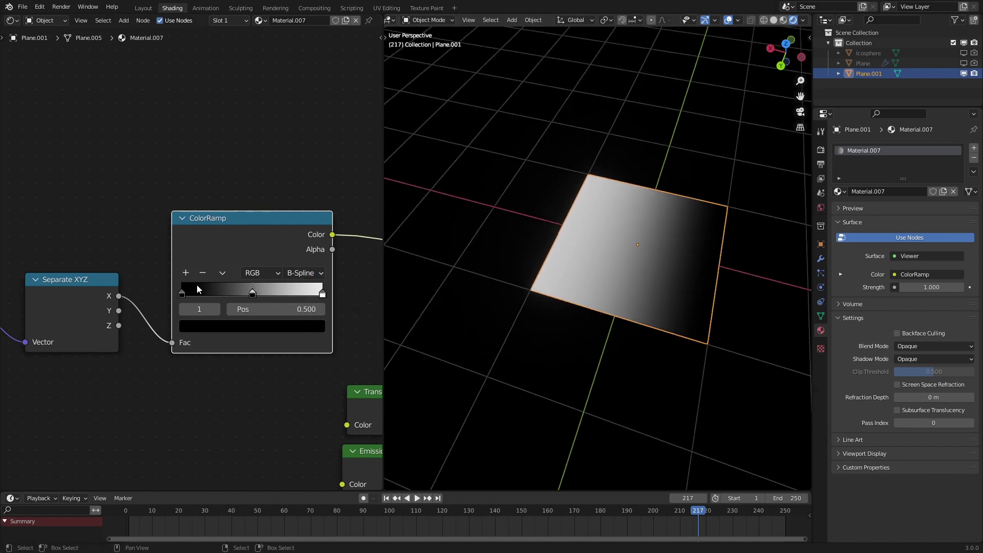
{"action": "scroll", "coordinate": [200, 288], "scroll_direction": "down", "scroll_amount": 2}
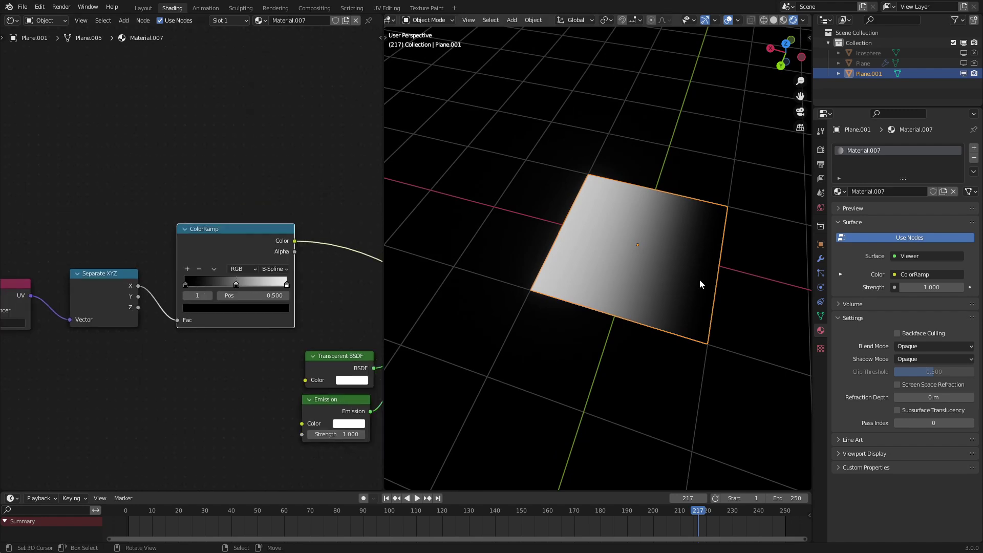
In Edit Mode, scale down the plane's edge at the bright end of the gradient to taper the plane
{"action": "middle_click_drag", "start_coordinate": [678, 294], "coordinate": [585, 294]}
{"action": "key", "text": "Tab"}
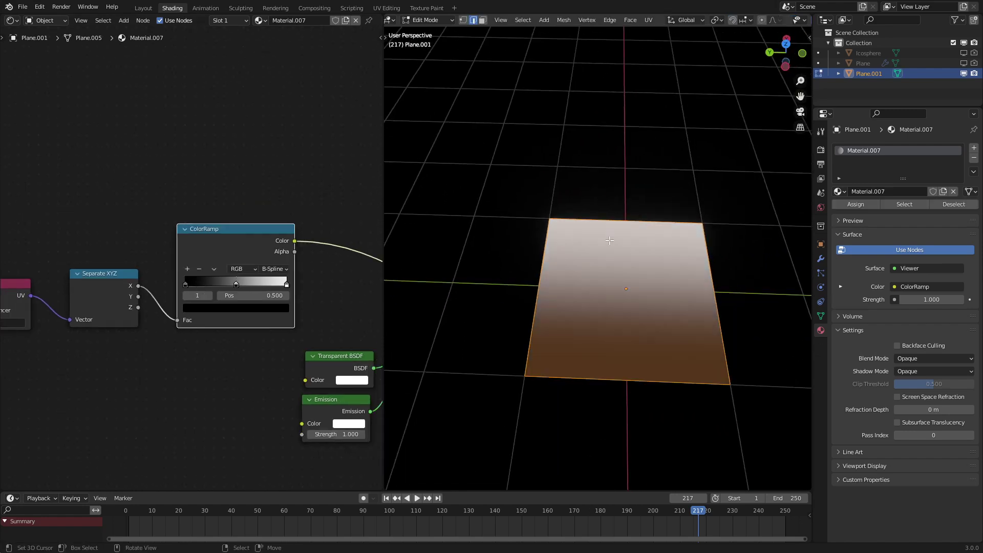
{"action": "left_click", "coordinate": [612, 221]}
{"action": "key", "text": "s"}
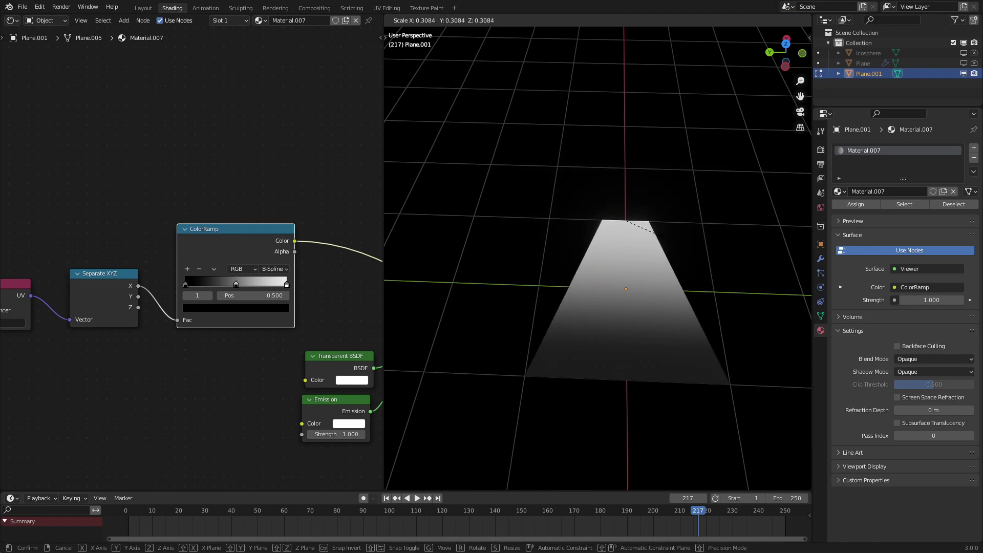
{"action": "type", "text": "0"}
{"action": "key", "text": "Return"}
Scale the narrowed edge again by .1 to bring it to a tip, and return to Object Mode
{"action": "middle_click_drag", "start_coordinate": [662, 235], "coordinate": [682, 327]}
{"action": "type", "text": "s."}
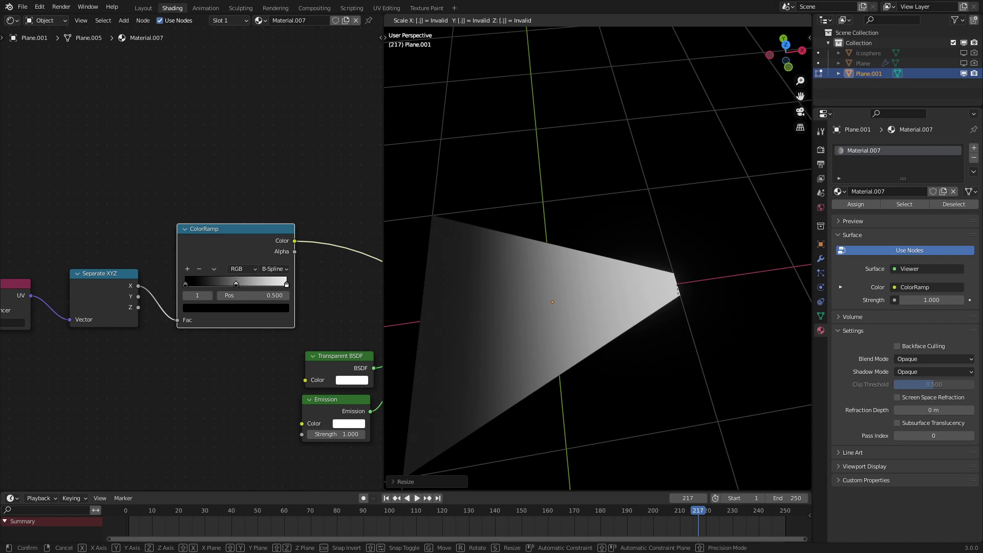
{"action": "type", "text": "1"}
{"action": "key", "text": "Return"}
{"action": "key", "text": "Tab"}
{"action": "middle_click_drag", "start_coordinate": [686, 327], "coordinate": [689, 364]}
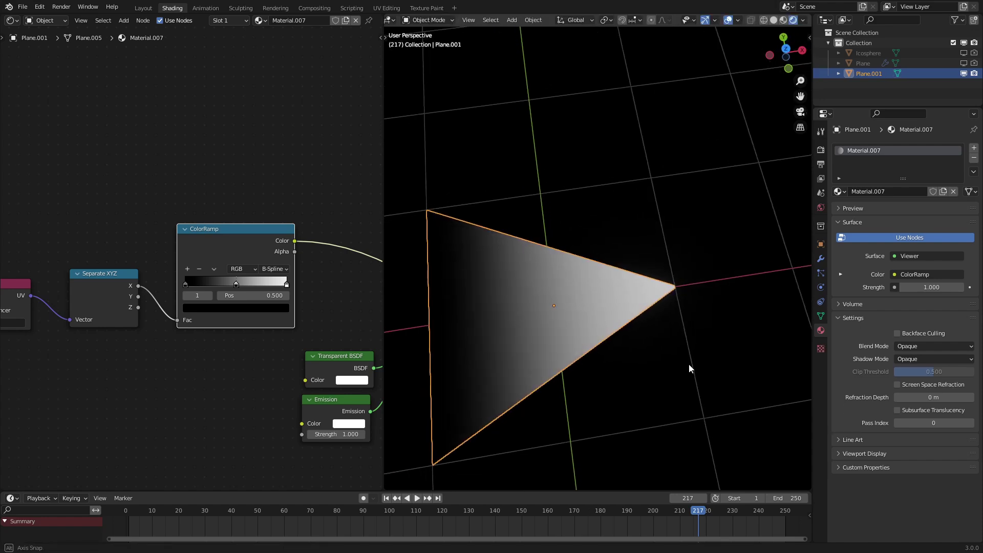
Move the ColorRamp node up above the Separate XYZ node and deselect the plane
{"action": "scroll", "coordinate": [81, 221], "scroll_direction": "down", "scroll_amount": 1}
{"action": "scroll", "coordinate": [81, 222], "scroll_direction": "down", "scroll_amount": 2}
{"action": "middle_click_drag", "start_coordinate": [81, 222], "coordinate": [120, 216]}
{"action": "left_click_drag", "start_coordinate": [269, 238], "coordinate": [273, 151]}
{"action": "scroll", "coordinate": [584, 278], "scroll_direction": "down", "scroll_amount": 1}
{"action": "left_click", "coordinate": [760, 363]}
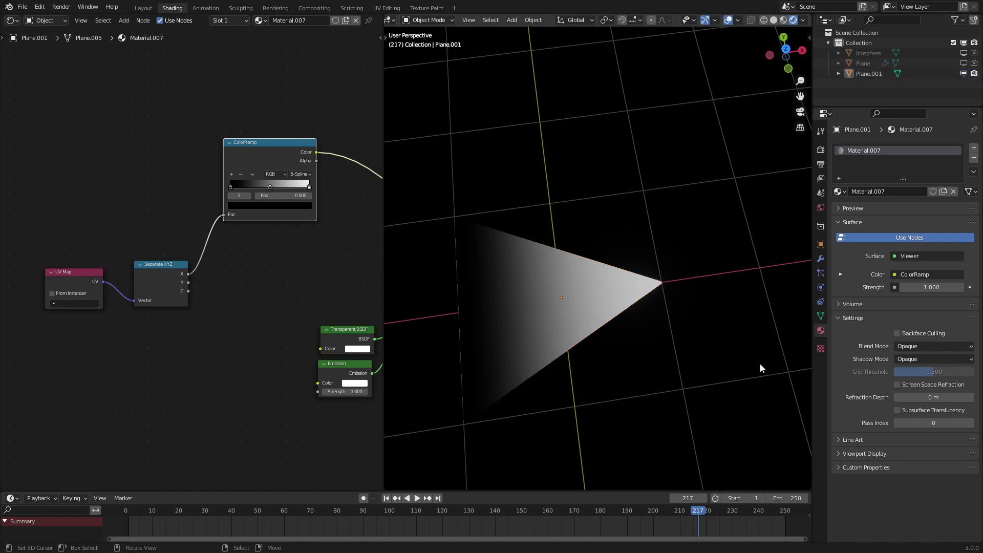
Add a second ColorRamp below the first, feed it from the Separate XYZ's Y output, and preview it on the plane
{"action": "middle_click_drag", "start_coordinate": [760, 363], "coordinate": [707, 366]}
{"action": "scroll", "coordinate": [235, 141], "scroll_direction": "up", "scroll_amount": 2}
{"action": "key", "text": "q"}
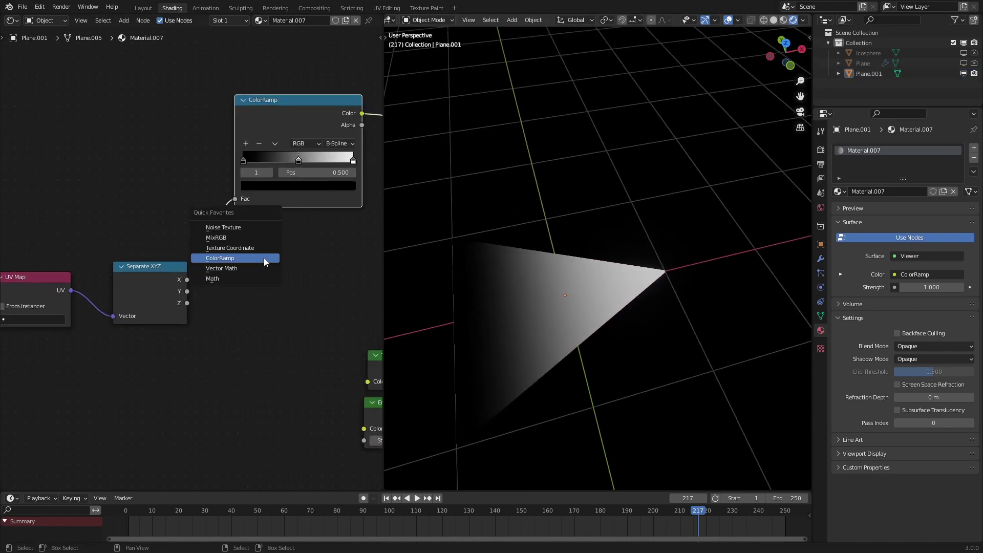
{"action": "left_click", "coordinate": [259, 256]}
{"action": "left_click", "coordinate": [235, 239]}
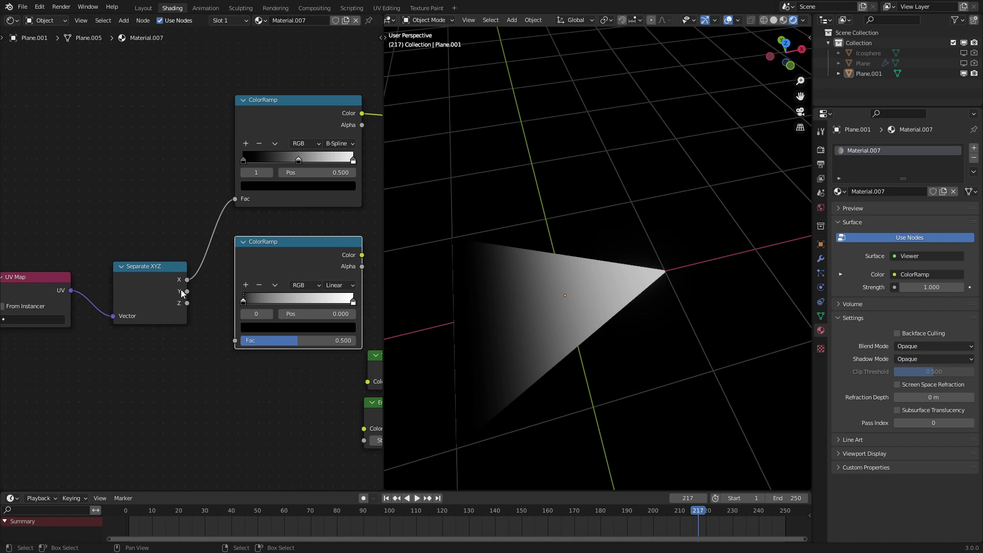
{"action": "left_click_drag", "start_coordinate": [187, 291], "coordinate": [235, 341]}
{"action": "left_click", "coordinate": [278, 250], "text": "ctrl+shift"}
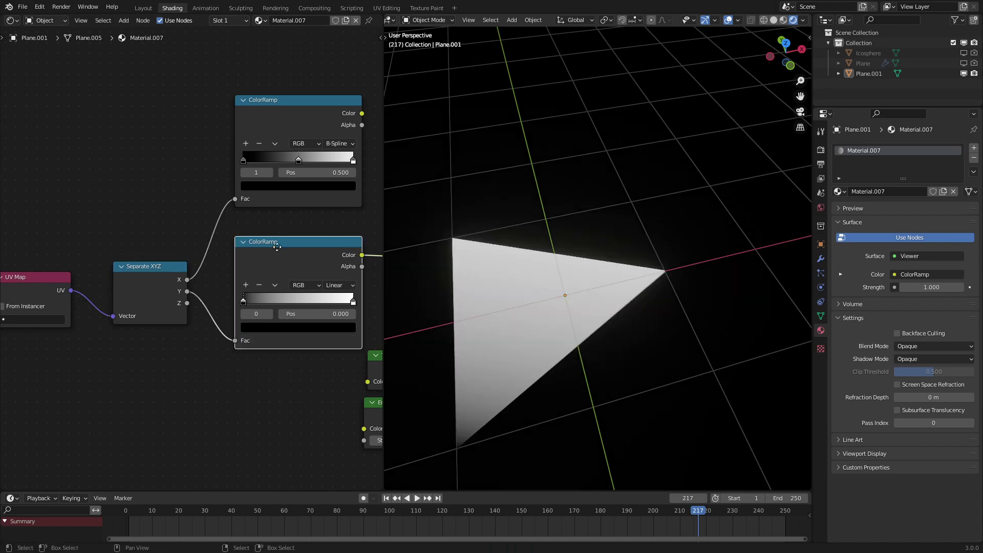
On the lower ColorRamp, move the white stop to about 0.4 and add a black stop at position 1.000
{"action": "scroll", "coordinate": [279, 282], "scroll_direction": "up", "scroll_amount": 3}
{"action": "left_click_drag", "start_coordinate": [295, 318], "coordinate": [191, 312]}
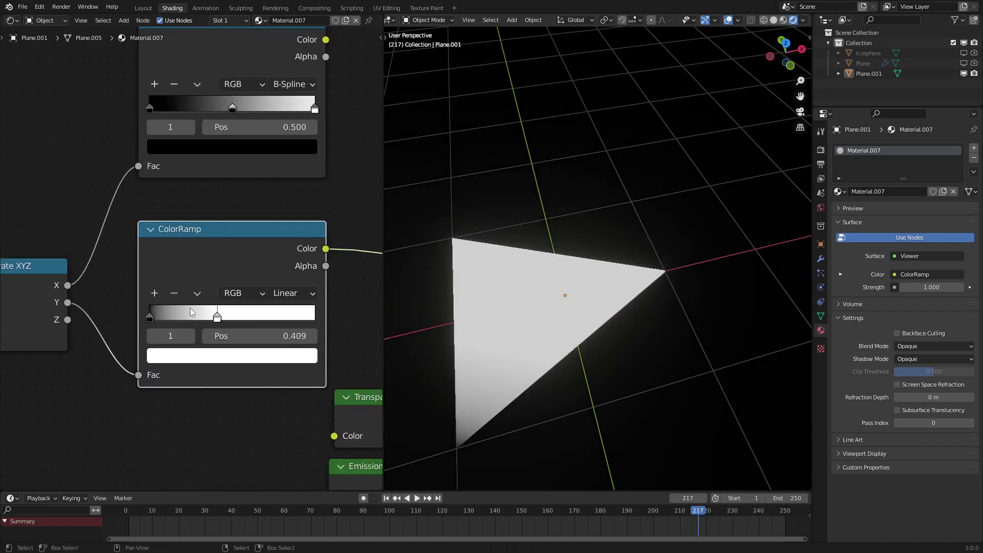
{"action": "left_click", "coordinate": [154, 293]}
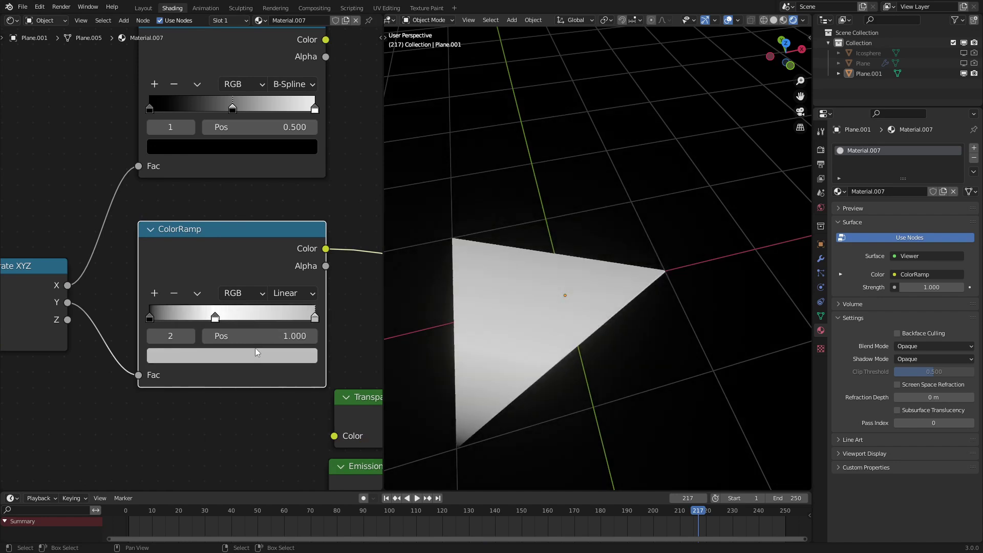
{"action": "left_click", "coordinate": [249, 350]}
{"action": "scroll", "coordinate": [222, 226], "scroll_direction": "down", "scroll_amount": 10}
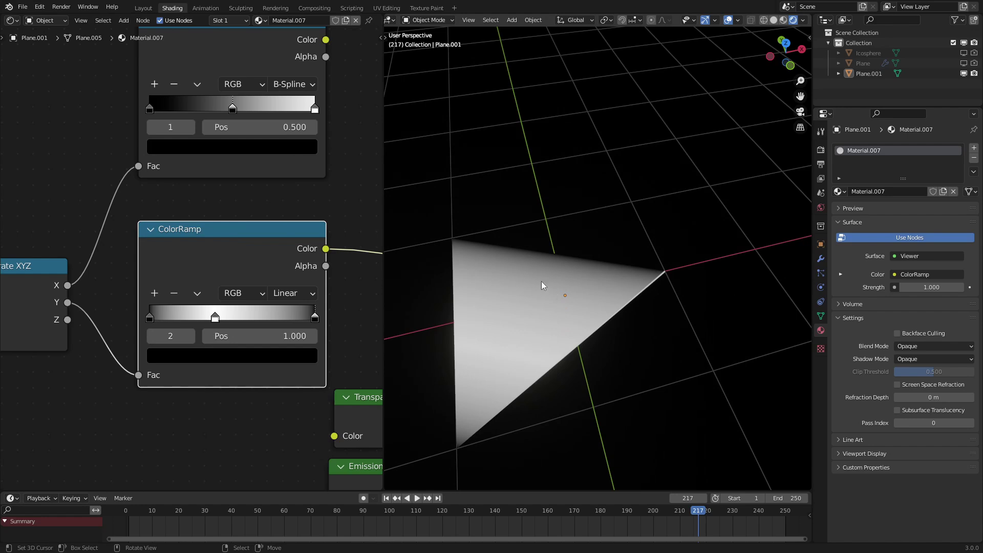
Add three evenly spaced loop cuts running lengthwise from the plane's wide edge to its tip, then return to Object Mode
{"action": "middle_click_drag", "start_coordinate": [544, 285], "coordinate": [635, 305]}
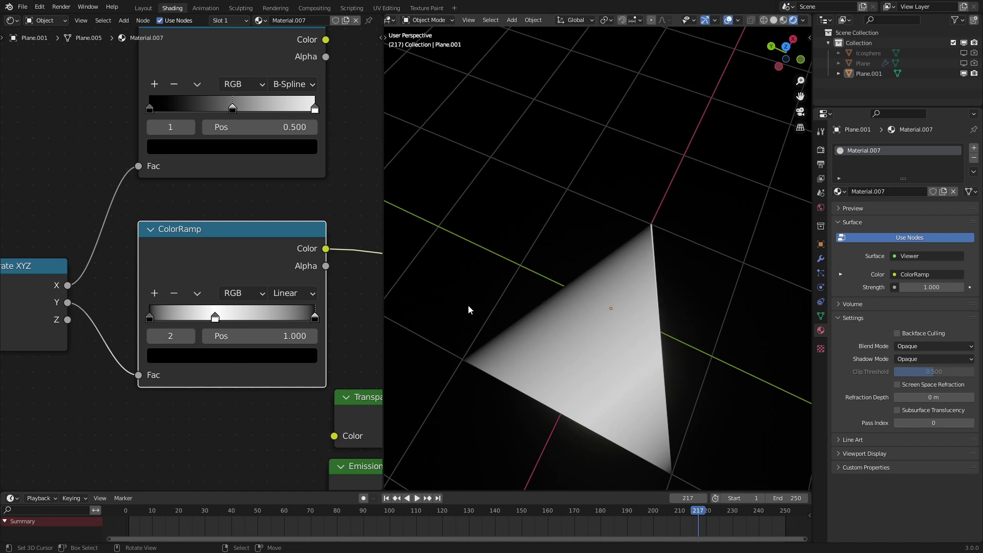
{"action": "key", "text": "Tab"}
{"action": "key", "text": "ctrl+r"}
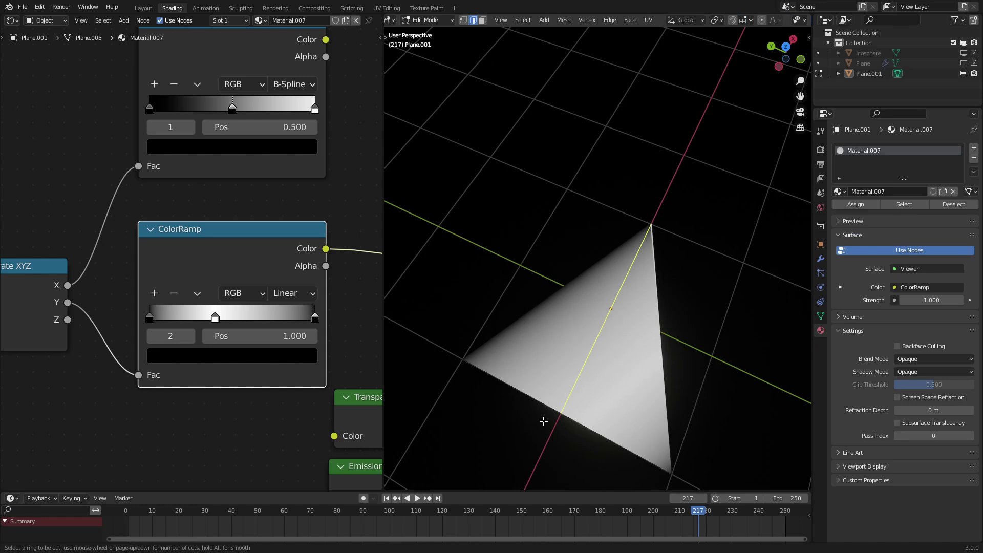
{"action": "scroll", "coordinate": [543, 421], "scroll_direction": "up", "scroll_amount": 2}
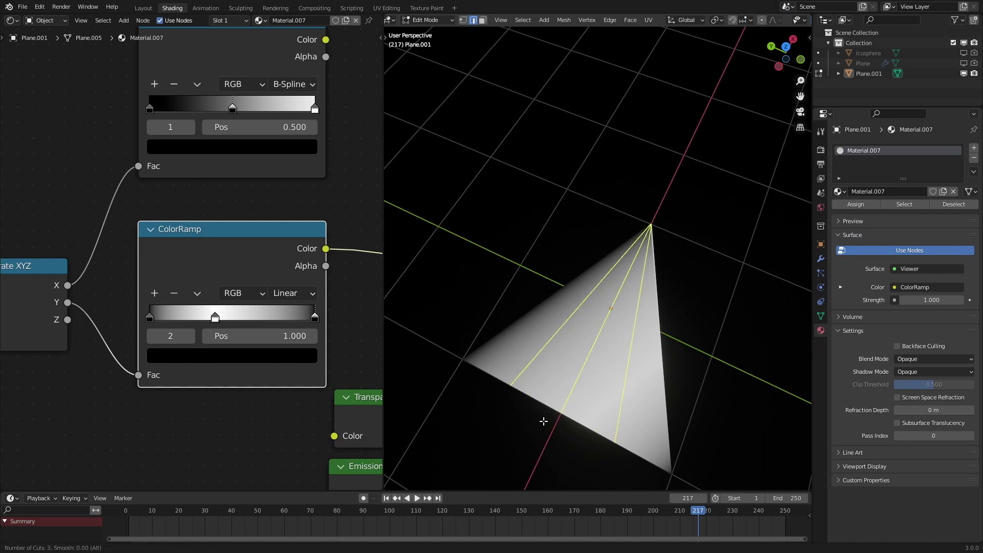
{"action": "left_click", "coordinate": [543, 421]}
{"action": "right_click", "coordinate": [578, 399]}
{"action": "key", "text": "Tab"}
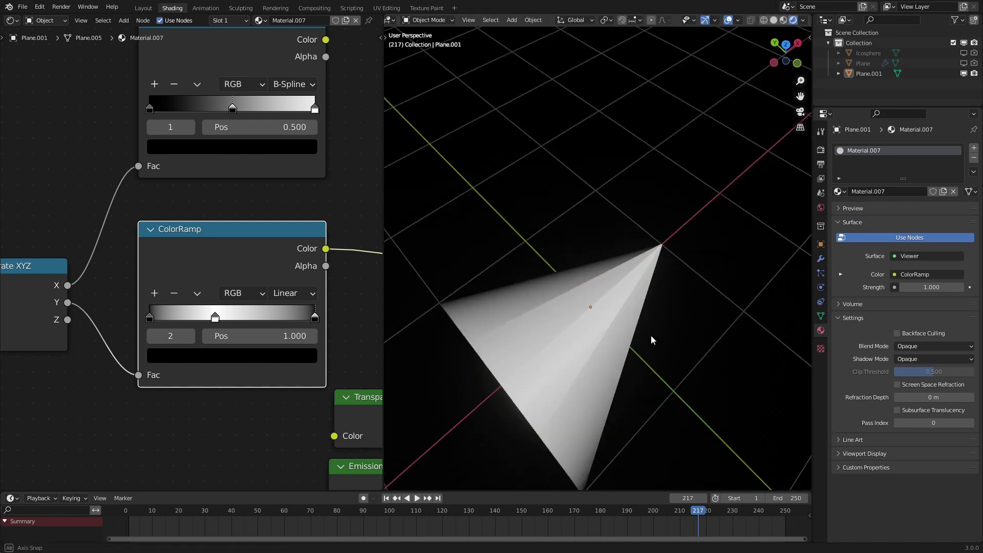
Add five evenly spaced loop cuts across the width of the tapered plane and return to Object Mode
{"action": "middle_click_drag", "start_coordinate": [652, 340], "coordinate": [688, 309]}
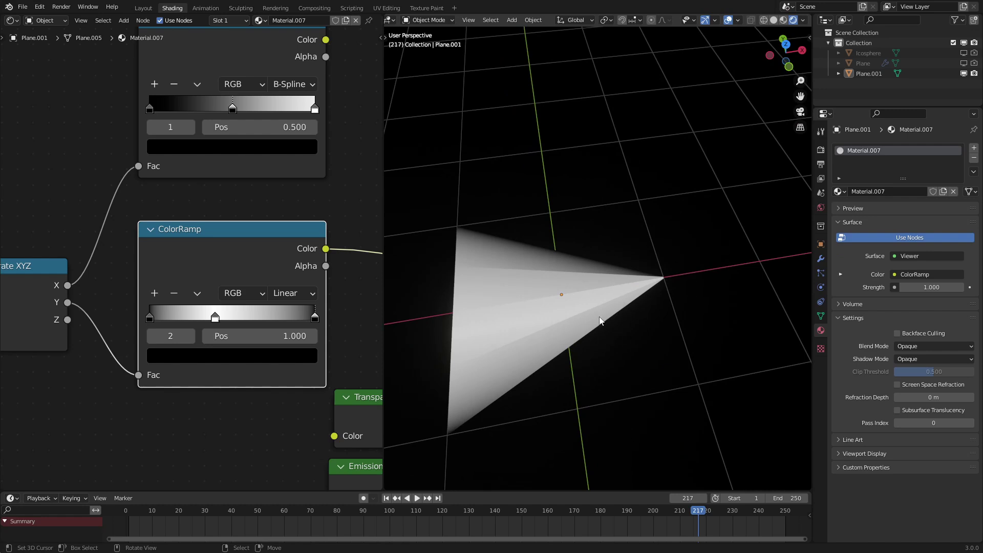
{"action": "key", "text": "Tab"}
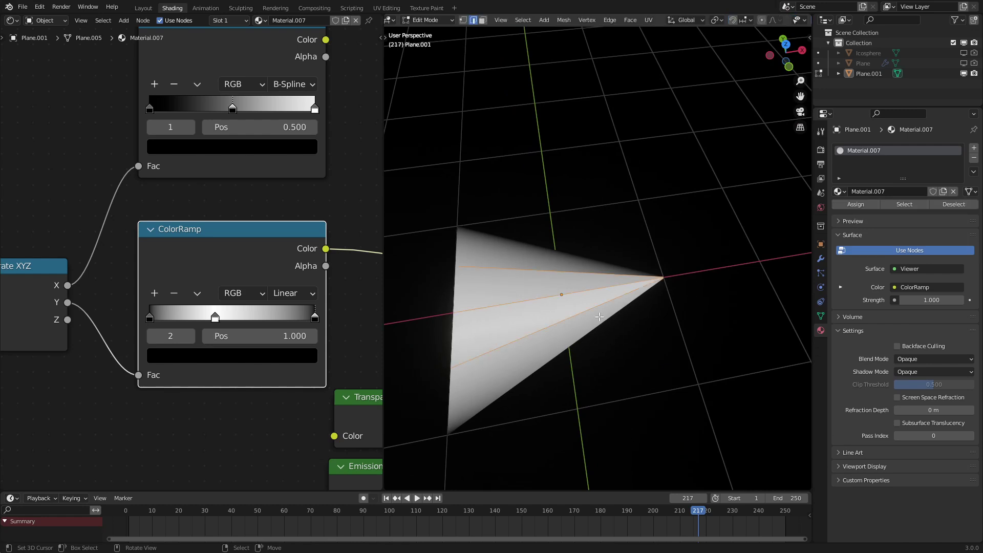
{"action": "key", "text": "ctrl+r"}
{"action": "scroll", "coordinate": [592, 338], "scroll_direction": "up", "scroll_amount": 3}
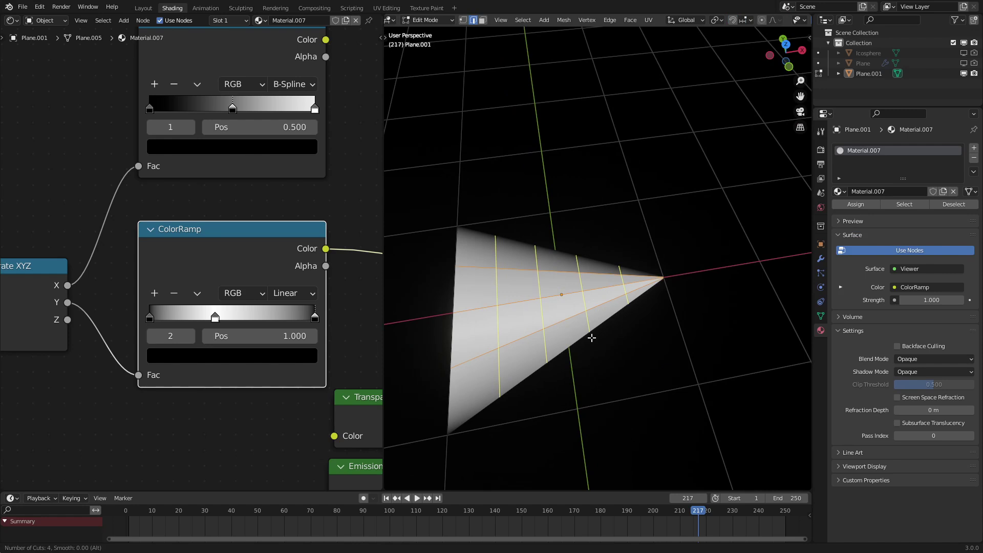
{"action": "scroll", "coordinate": [591, 338], "scroll_direction": "up", "scroll_amount": 1}
{"action": "left_click", "coordinate": [592, 338]}
{"action": "right_click", "coordinate": [592, 338]}
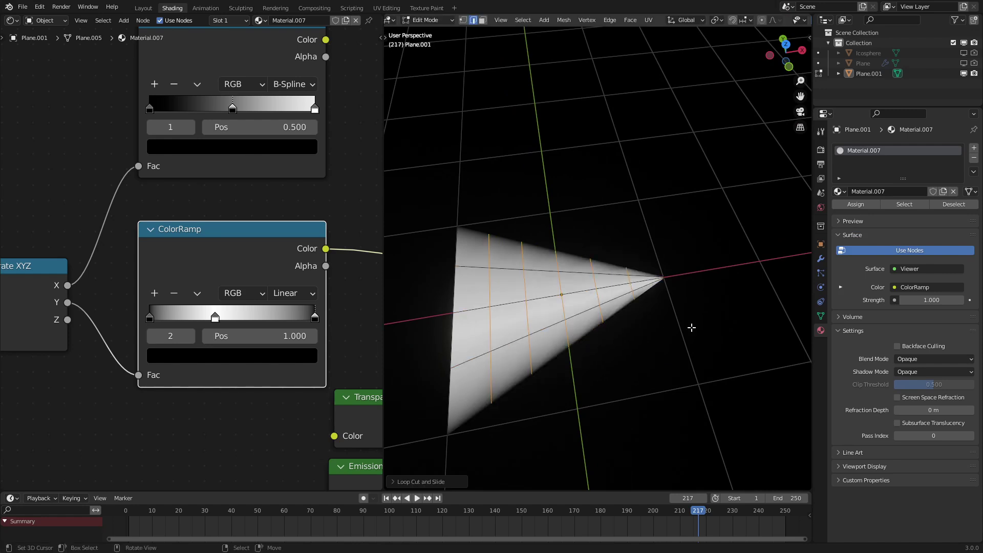
{"action": "key", "text": "Tab"}
{"action": "middle_click_drag", "start_coordinate": [692, 328], "coordinate": [678, 359]}
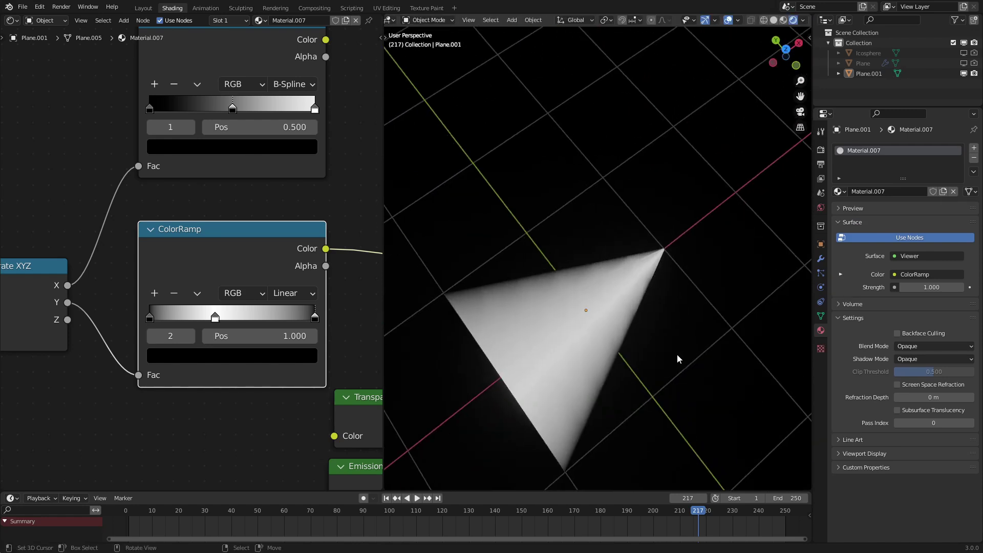
{"action": "scroll", "coordinate": [608, 301], "scroll_direction": "up", "scroll_amount": 3}
{"action": "scroll", "coordinate": [174, 197], "scroll_direction": "down", "scroll_amount": 4}
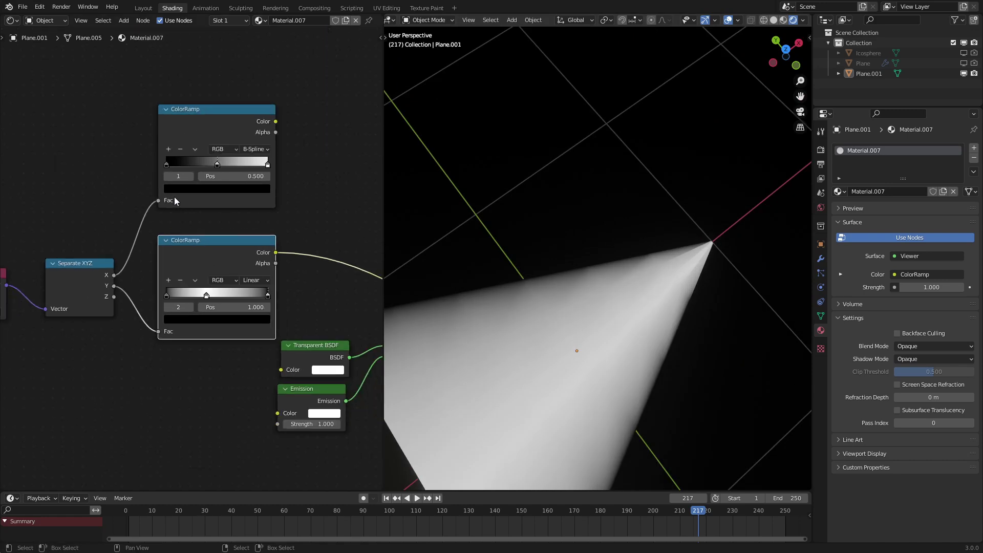
{"action": "key", "text": "c"}
{"action": "left_click_drag", "start_coordinate": [165, 207], "coordinate": [66, 270]}
{"action": "right_click", "coordinate": [67, 270]}
Add a Math node beyond the two ColorRamps' outputs and set its operation to Multiply
{"action": "scroll", "coordinate": [267, 228], "scroll_direction": "down", "scroll_amount": 2}
{"action": "middle_click_drag", "start_coordinate": [266, 228], "coordinate": [136, 241]}
{"action": "scroll", "coordinate": [137, 241], "scroll_direction": "up", "scroll_amount": 5}
{"action": "key", "text": "q"}
{"action": "left_click", "coordinate": [176, 251]}
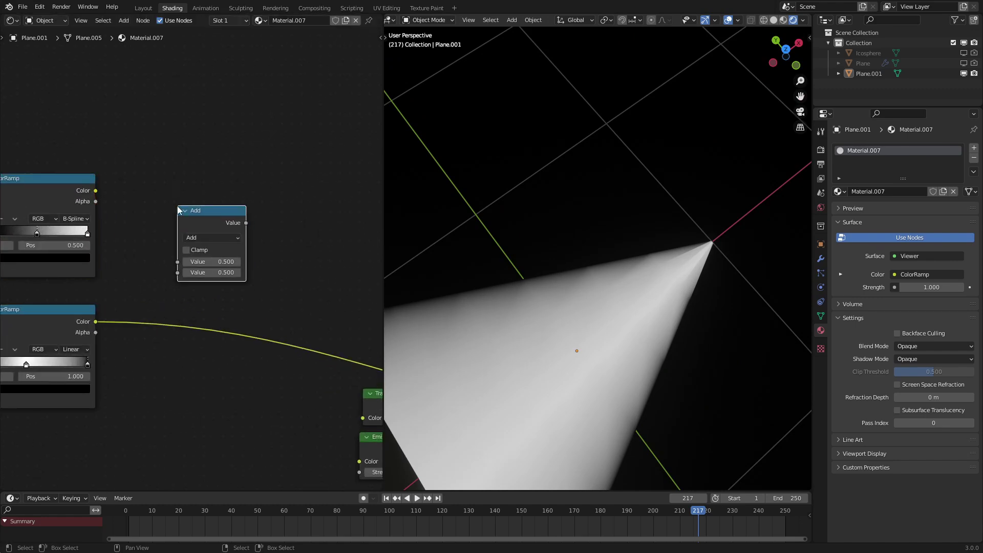
{"action": "left_click", "coordinate": [192, 241]}
{"action": "key", "text": "m"}
Connect the Color outputs of both ColorRamps to the Multiply node's two values and preview the product on the plane
{"action": "left_click_drag", "start_coordinate": [94, 192], "coordinate": [180, 261]}
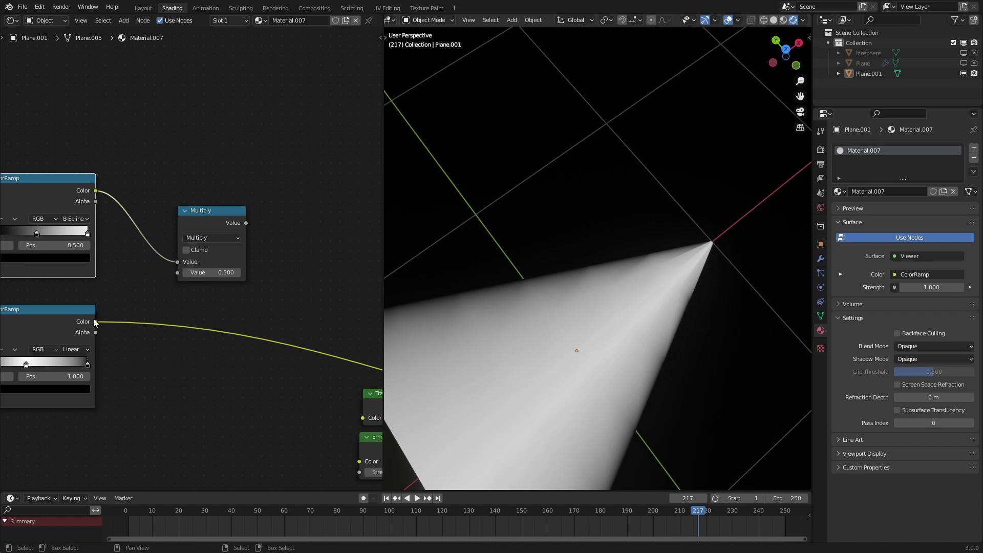
{"action": "left_click_drag", "start_coordinate": [95, 322], "coordinate": [180, 272]}
{"action": "left_click", "coordinate": [199, 223], "text": "ctrl+shift"}
{"action": "mouse_move", "coordinate": [631, 282]}
{"action": "middle_mouse_down"}
{"action": "mouse_move", "coordinate": [641, 302]}
{"action": "mouse_move", "coordinate": [638, 289]}
{"action": "mouse_move", "coordinate": [628, 299]}
{"action": "middle_mouse_up"}
{"action": "scroll", "coordinate": [205, 292], "scroll_direction": "up", "scroll_amount": 4}
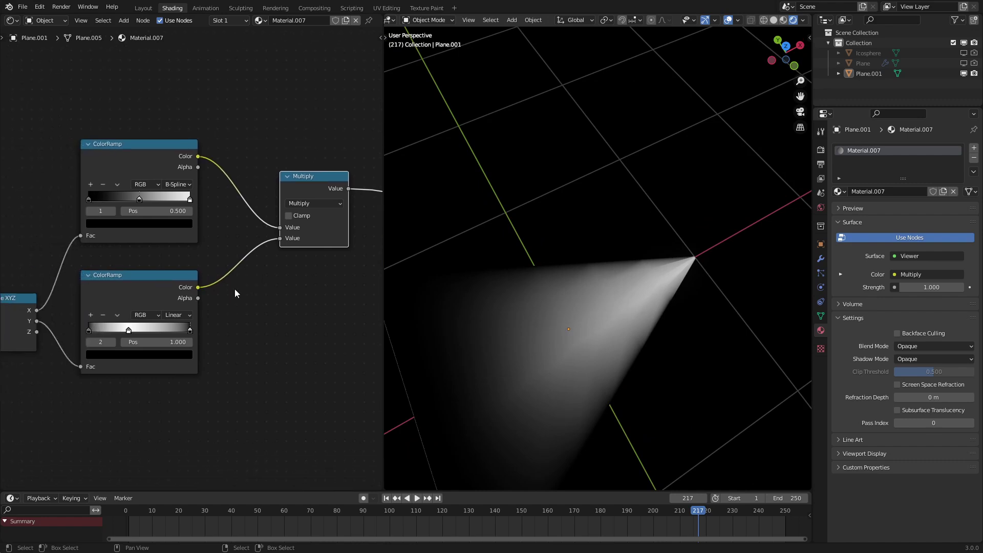
On the lower ColorRamp, move the white stop to position 0.241 and set the interpolation to Ease
{"action": "middle_click_drag", "start_coordinate": [189, 293], "coordinate": [258, 249]}
{"action": "scroll", "coordinate": [183, 322], "scroll_direction": "up", "scroll_amount": 3}
{"action": "left_click_drag", "start_coordinate": [185, 325], "coordinate": [155, 326]}
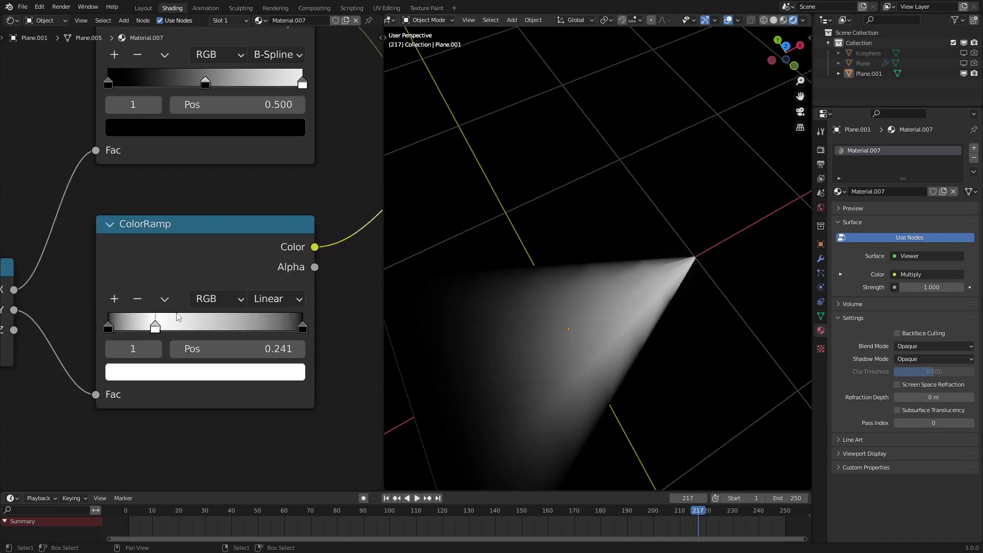
{"action": "left_click", "coordinate": [272, 303]}
{"action": "left_click", "coordinate": [263, 321]}
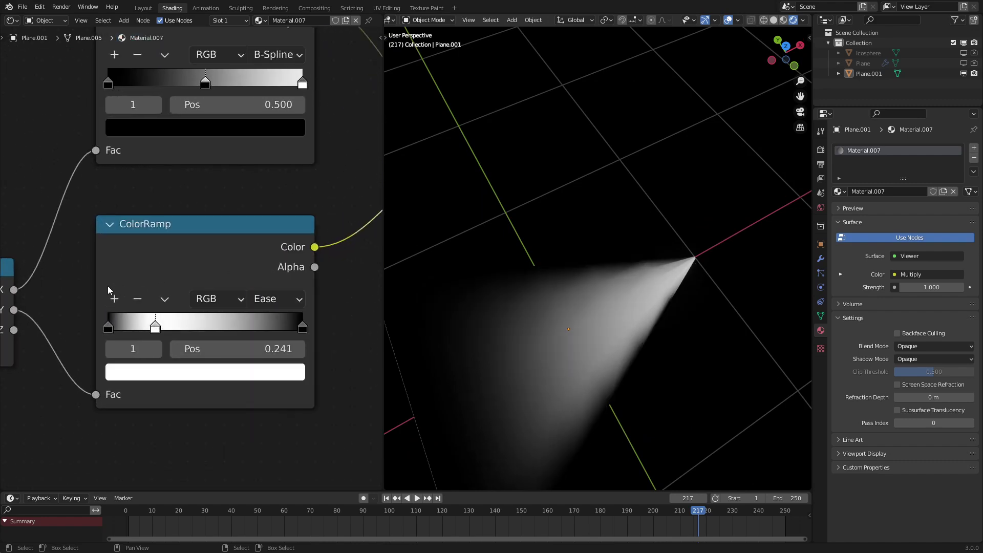
Add a second white stop to the lower ColorRamp at position 0.711
{"action": "left_click", "coordinate": [118, 298]}
{"action": "left_click_drag", "start_coordinate": [131, 326], "coordinate": [317, 320]}
{"action": "left_click", "coordinate": [219, 375]}
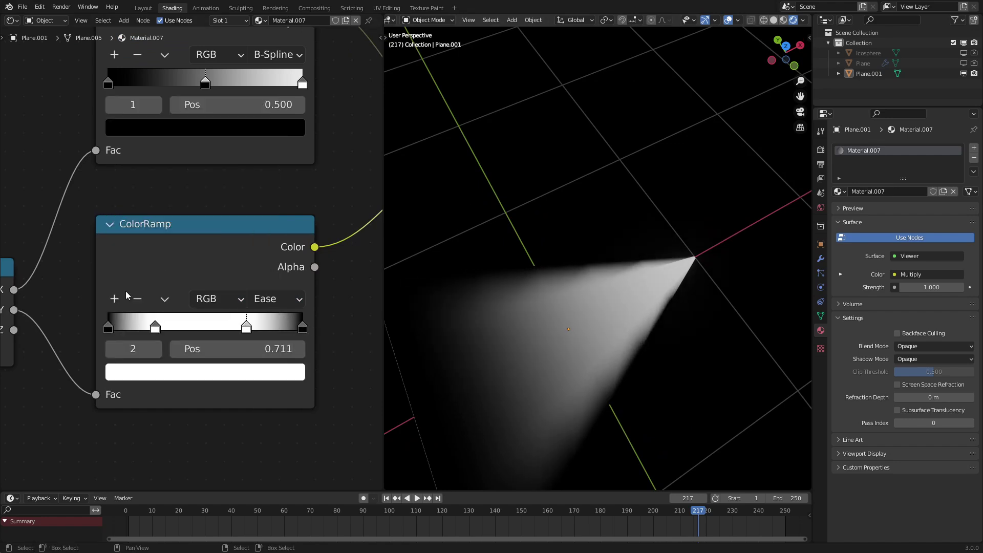
Add a stop at position 0.476 between the lower ColorRamp's two white stops and color it light grey
{"action": "left_click", "coordinate": [115, 301]}
{"action": "left_click", "coordinate": [222, 377]}
{"action": "scroll", "coordinate": [189, 202], "scroll_direction": "down", "scroll_amount": 12}
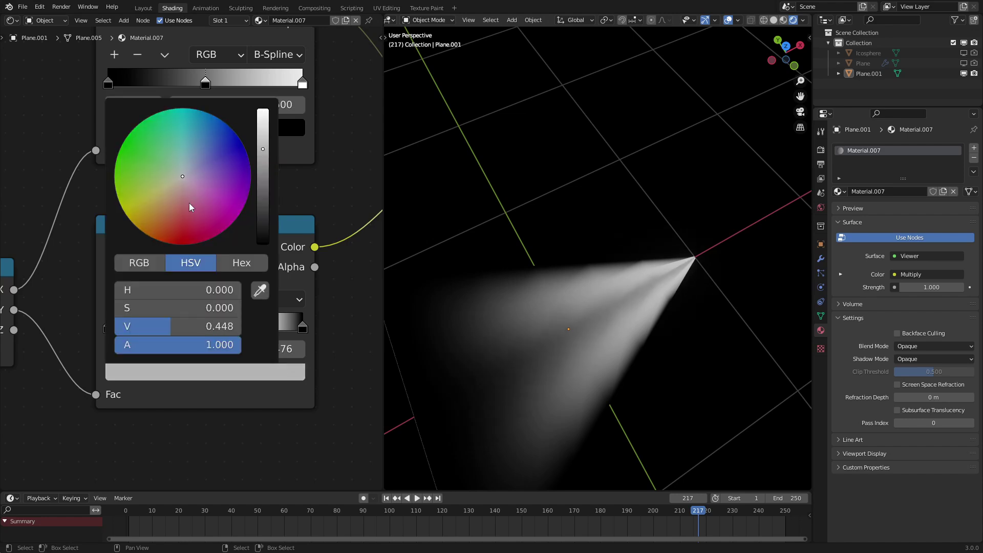
{"action": "scroll", "coordinate": [189, 203], "scroll_direction": "up", "scroll_amount": 6}
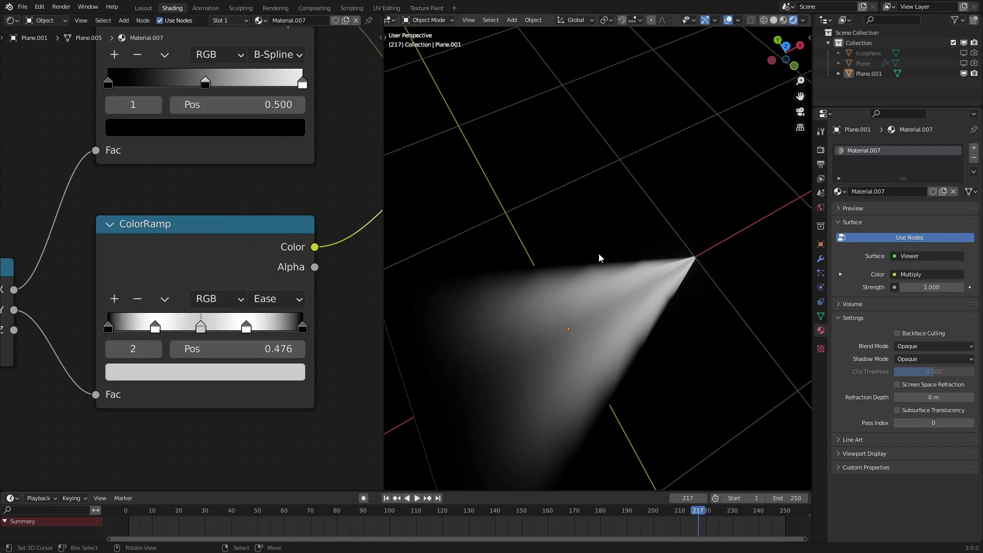
Enable Clamp on the Multiply node
{"action": "scroll", "coordinate": [256, 266], "scroll_direction": "down", "scroll_amount": 8}
{"action": "middle_click_drag", "start_coordinate": [235, 247], "coordinate": [16, 228]}
{"action": "scroll", "coordinate": [197, 232], "scroll_direction": "down", "scroll_amount": 6}
{"action": "middle_click_drag", "start_coordinate": [199, 232], "coordinate": [160, 252]}
{"action": "scroll", "coordinate": [155, 225], "scroll_direction": "up", "scroll_amount": 2}
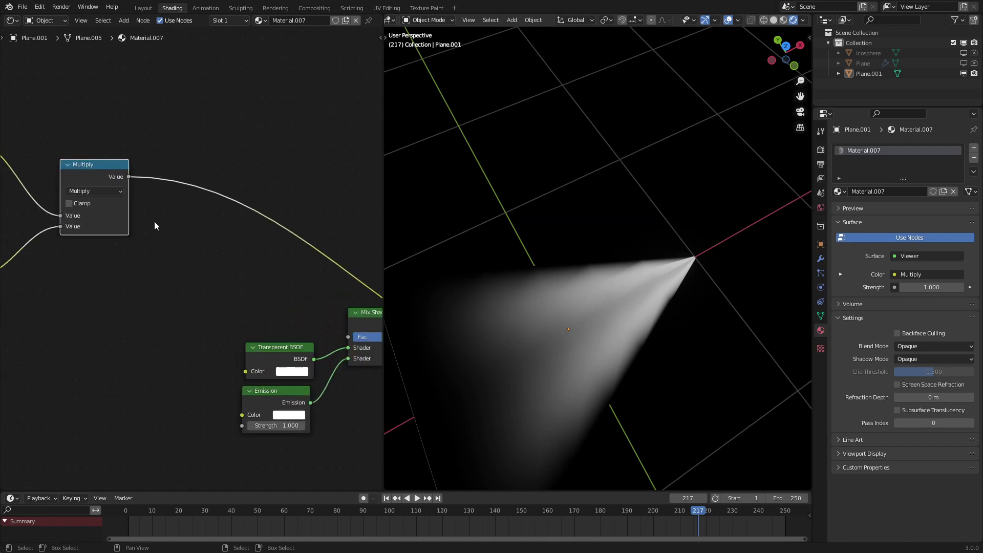
{"action": "left_click", "coordinate": [76, 204]}
Connect the Multiply node's Value to the Mix Shader's Fac and preview the Mix Shader on the plane
{"action": "middle_click_drag", "start_coordinate": [298, 344], "coordinate": [225, 297]}
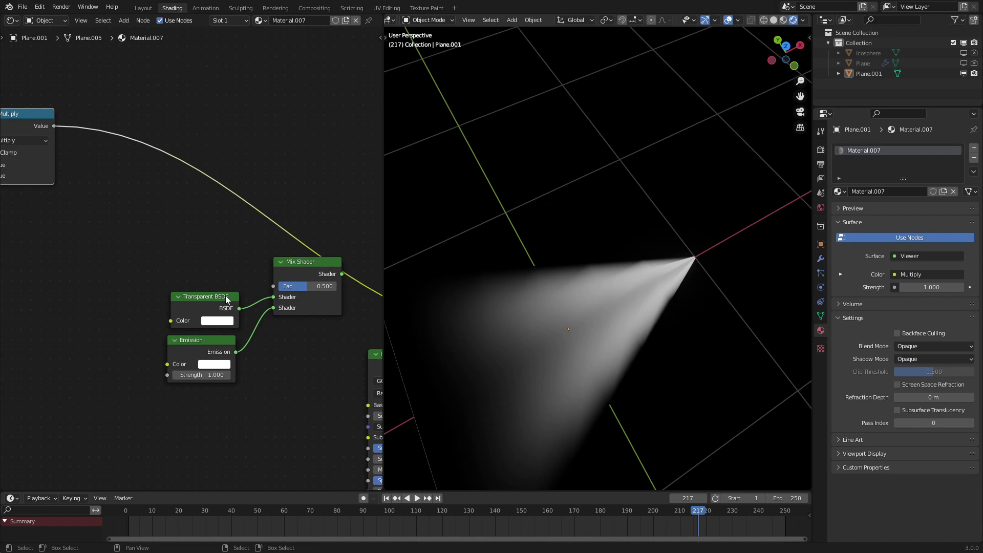
{"action": "left_click_drag", "start_coordinate": [53, 126], "coordinate": [274, 286]}
{"action": "left_click", "coordinate": [298, 277], "text": "ctrl+shift"}
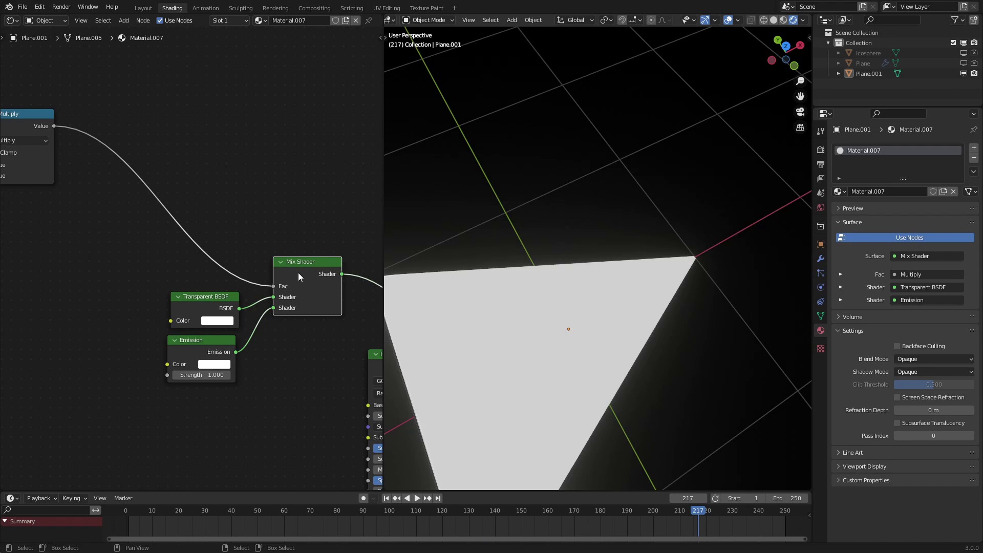
{"action": "middle_click_drag", "start_coordinate": [494, 324], "coordinate": [631, 283]}
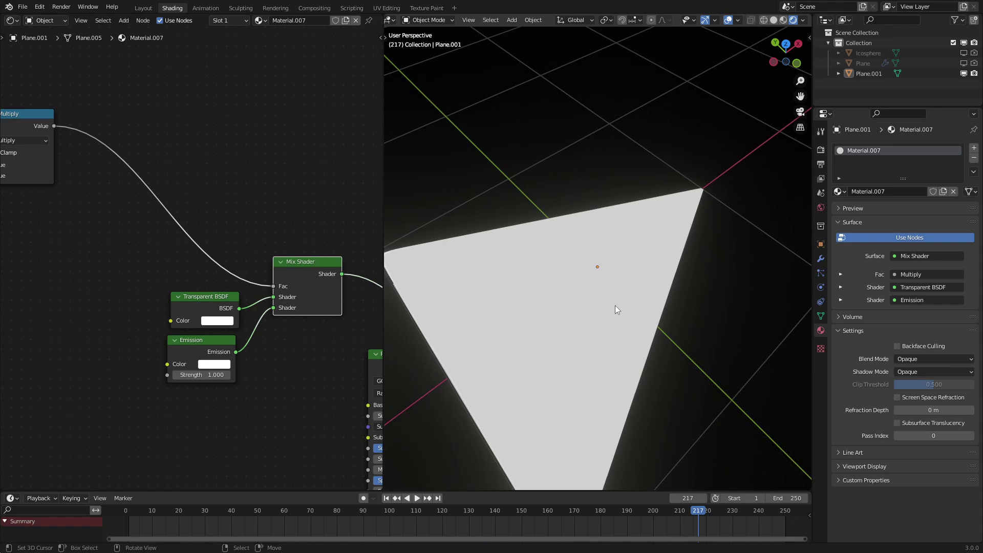
Set the material's Blend Mode to Alpha Blend and its Shadow Mode to None
{"action": "left_click", "coordinate": [936, 359]}
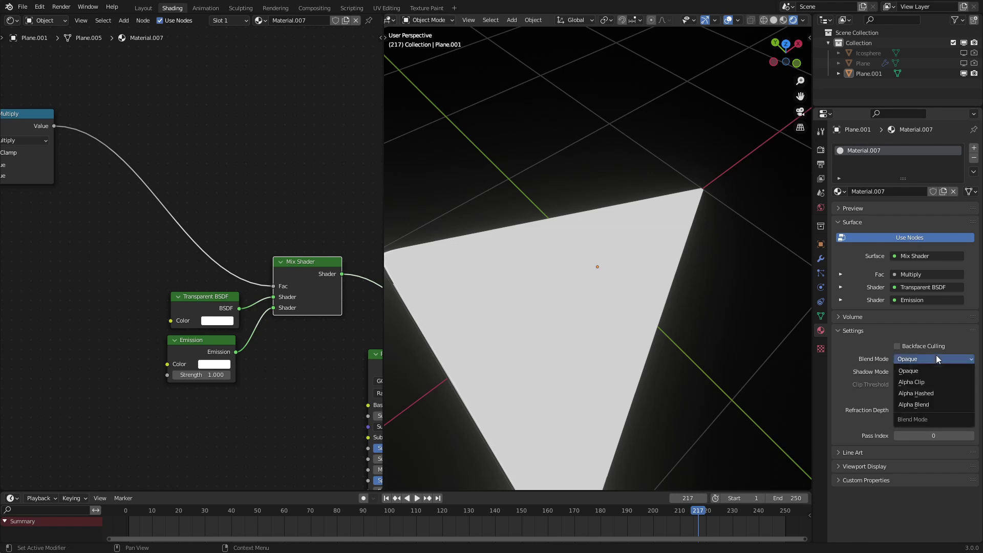
{"action": "left_click", "coordinate": [931, 404]}
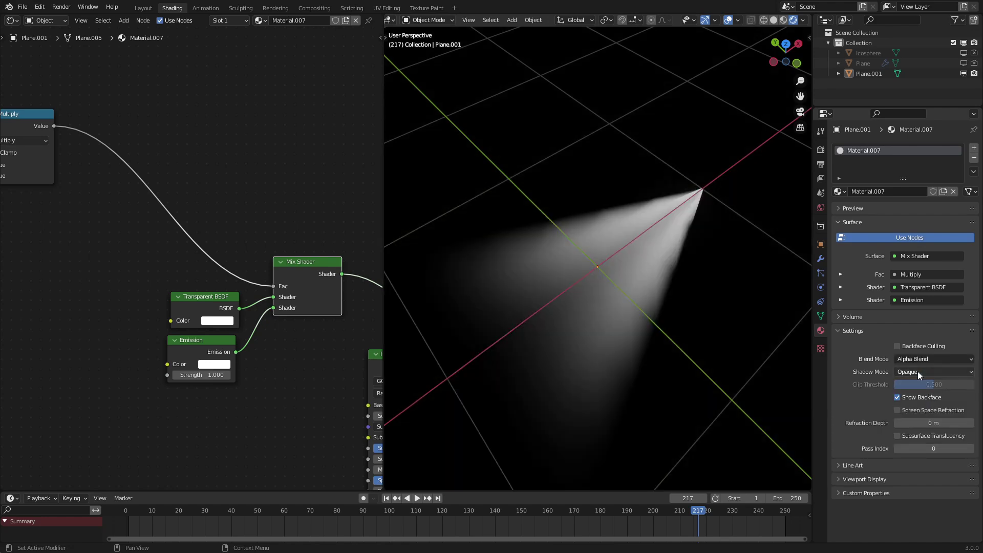
{"action": "left_click", "coordinate": [917, 370]}
{"action": "left_click", "coordinate": [916, 383]}
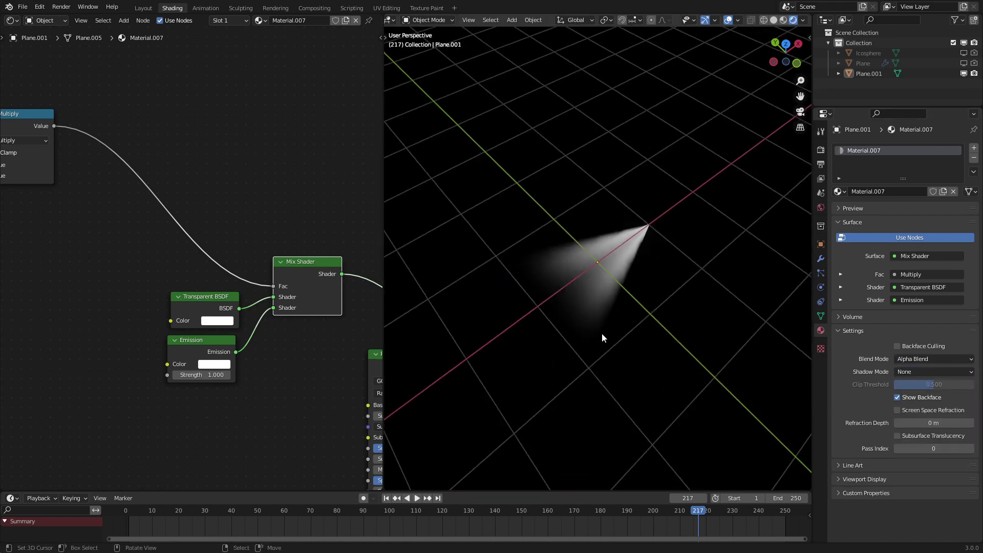
{"action": "middle_click_drag", "start_coordinate": [595, 339], "coordinate": [520, 344]}
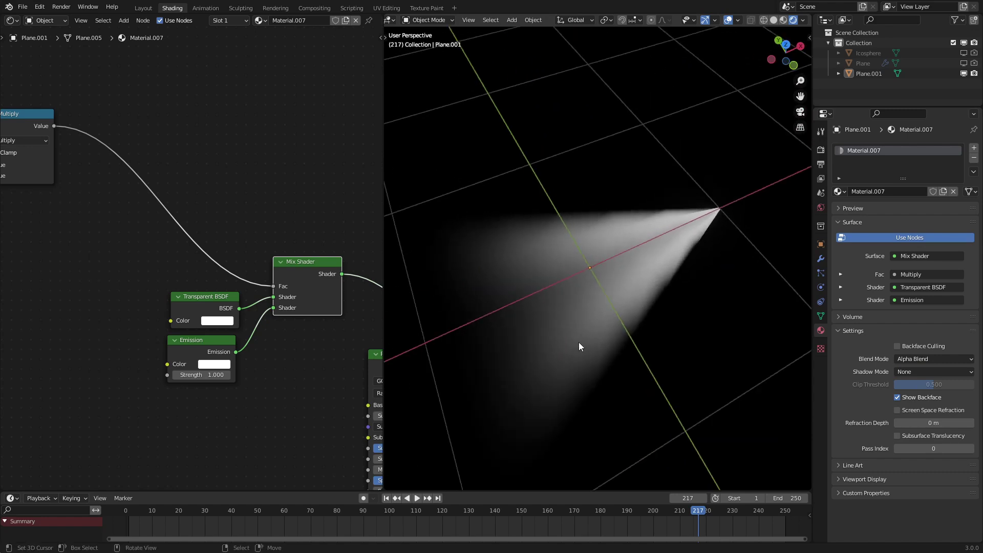
Give the Emission node a yellowish-orange color and set its Strength to 15.3
{"action": "left_click", "coordinate": [210, 363]}
{"action": "left_click_drag", "start_coordinate": [239, 273], "coordinate": [229, 289]}
{"action": "left_click_drag", "start_coordinate": [205, 374], "coordinate": [276, 376]}
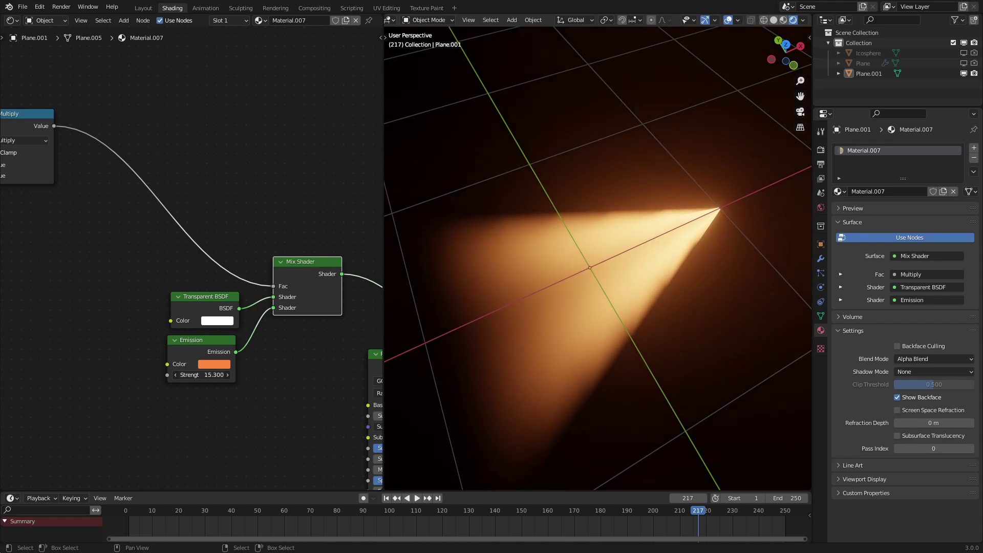
{"action": "left_click", "coordinate": [214, 364]}
{"action": "left_click", "coordinate": [225, 284]}
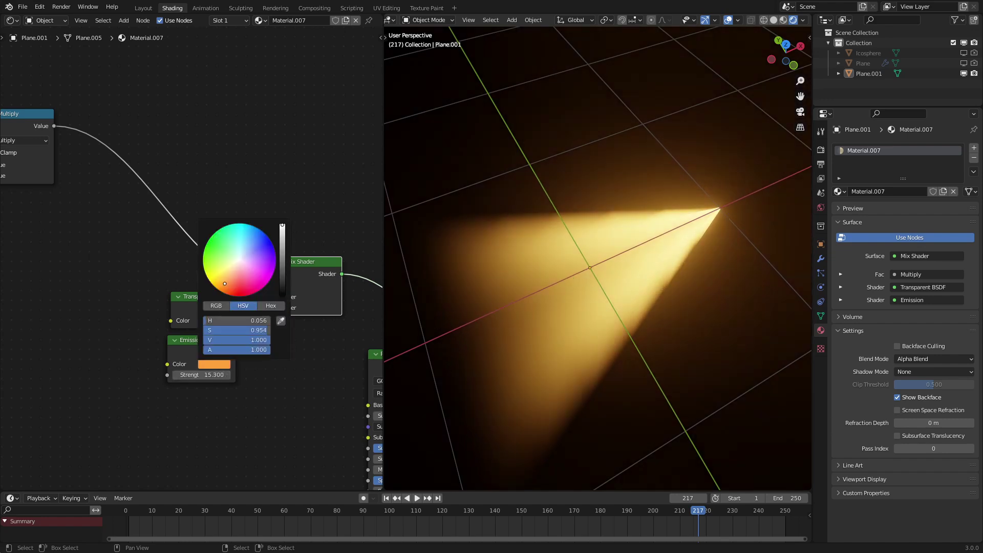
In Edit Mode, scale the whole ray mesh by 2 along the X axis to lengthen it
{"action": "middle_click_drag", "start_coordinate": [784, 371], "coordinate": [590, 263]}
{"action": "key", "text": "Tab"}
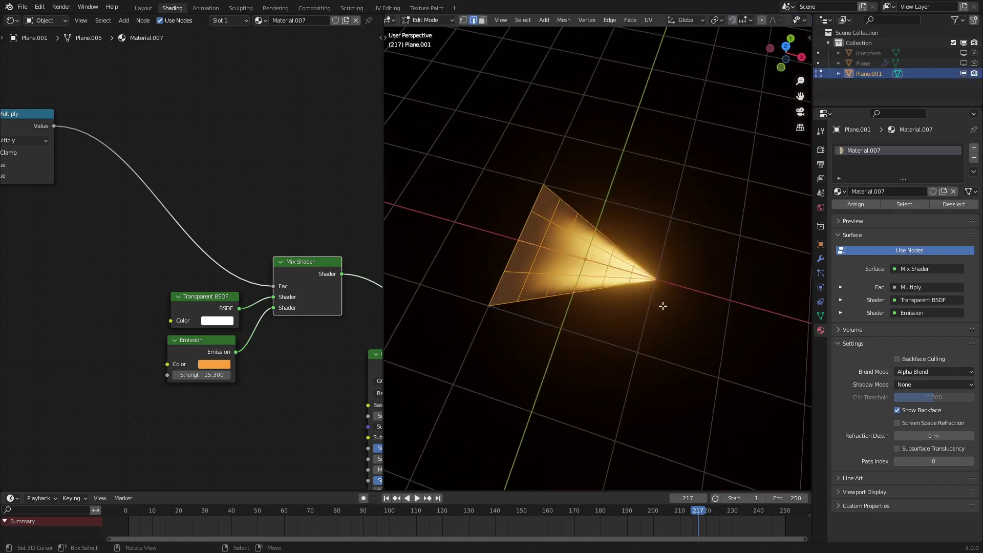
{"action": "key", "text": "s"}
{"action": "key", "text": "x"}
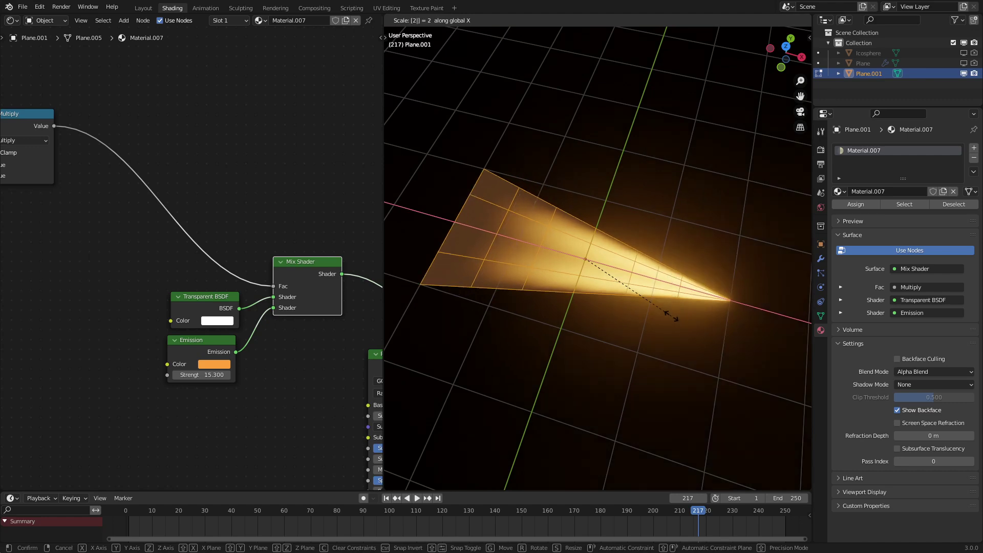
{"action": "left_click", "coordinate": [663, 313]}
Move the whole ray mesh along the X axis until its tip sits at the object's origin
{"action": "middle_click_drag", "start_coordinate": [663, 313], "coordinate": [694, 342]}
{"action": "key", "text": "g"}
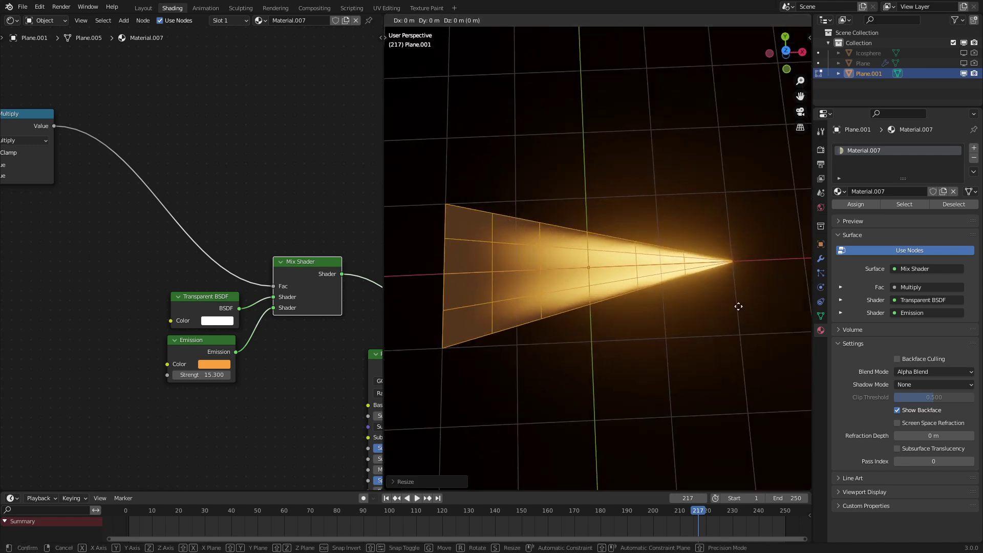
{"action": "key", "text": "x"}
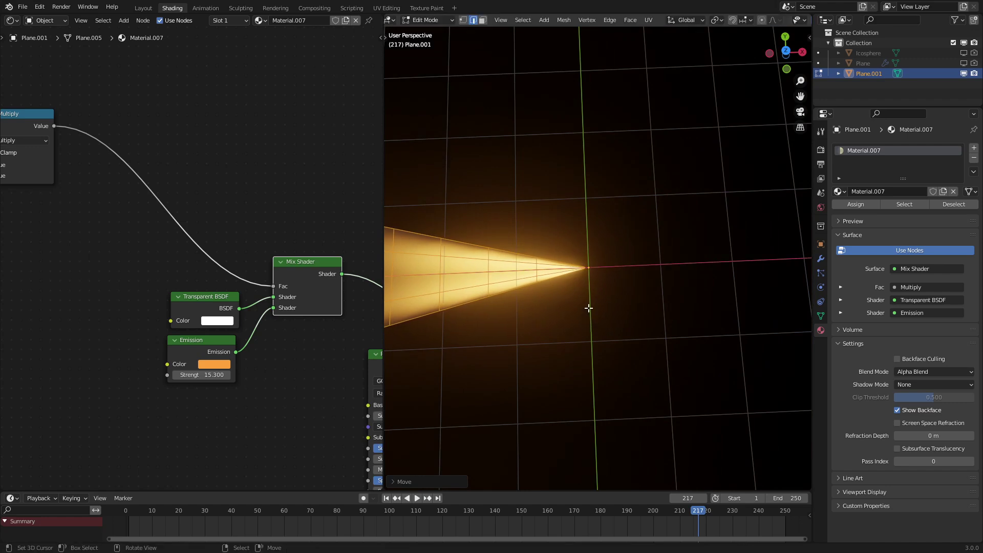
Fine-tune the ray mesh along the X axis so its tip meets the origin exactly, and return to Object Mode with nothing selected
{"action": "scroll", "coordinate": [589, 308], "scroll_direction": "up", "scroll_amount": 6}
{"action": "middle_click_drag", "start_coordinate": [571, 261], "coordinate": [630, 323]}
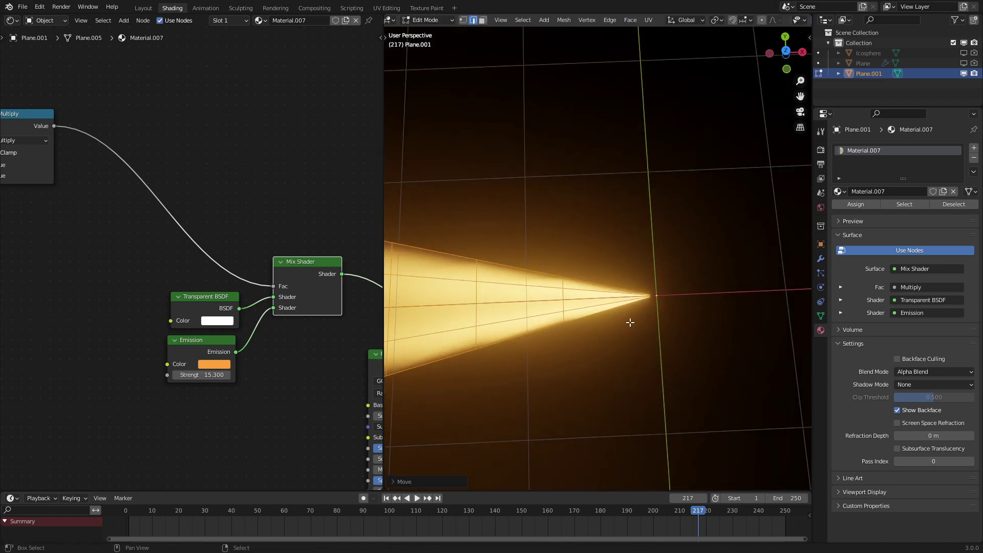
{"action": "key", "text": "g"}
{"action": "key", "text": "x"}
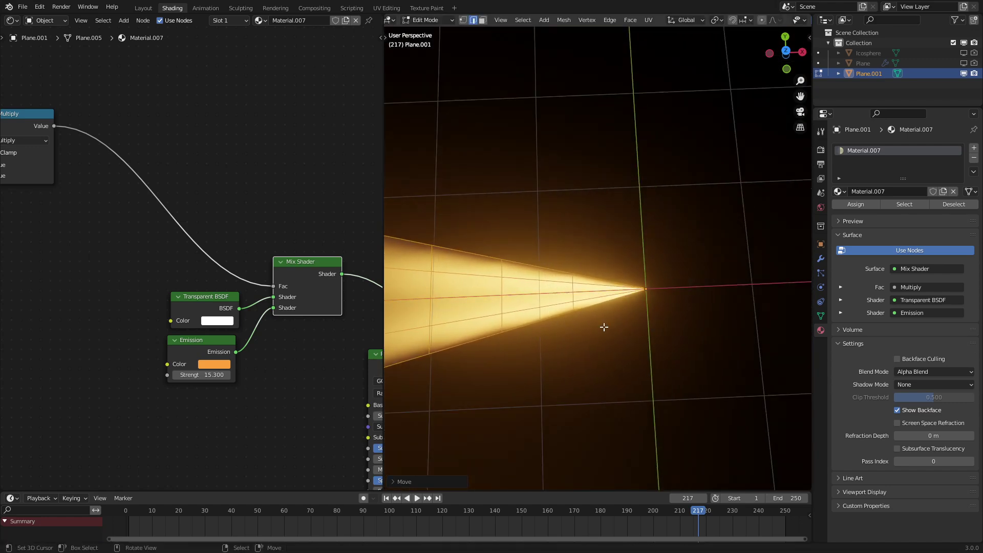
{"action": "key", "text": "Tab"}
{"action": "scroll", "coordinate": [604, 326], "scroll_direction": "down", "scroll_amount": 3}
{"action": "scroll", "coordinate": [603, 327], "scroll_direction": "up", "scroll_amount": 3}
{"action": "key", "text": "Tab"}
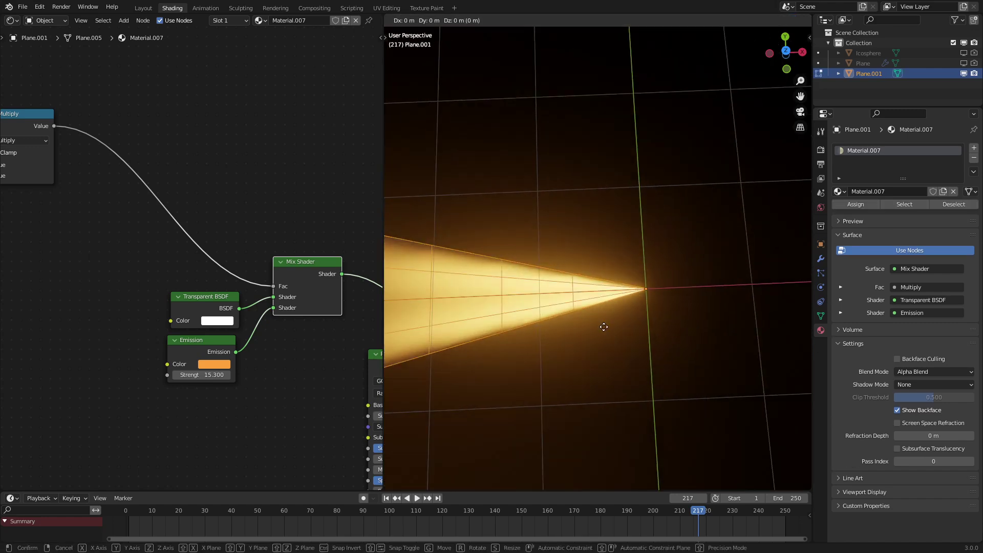
{"action": "key", "text": "Tab"}
{"action": "scroll", "coordinate": [615, 319], "scroll_direction": "down", "scroll_amount": 7}
{"action": "key", "text": "alt+a"}
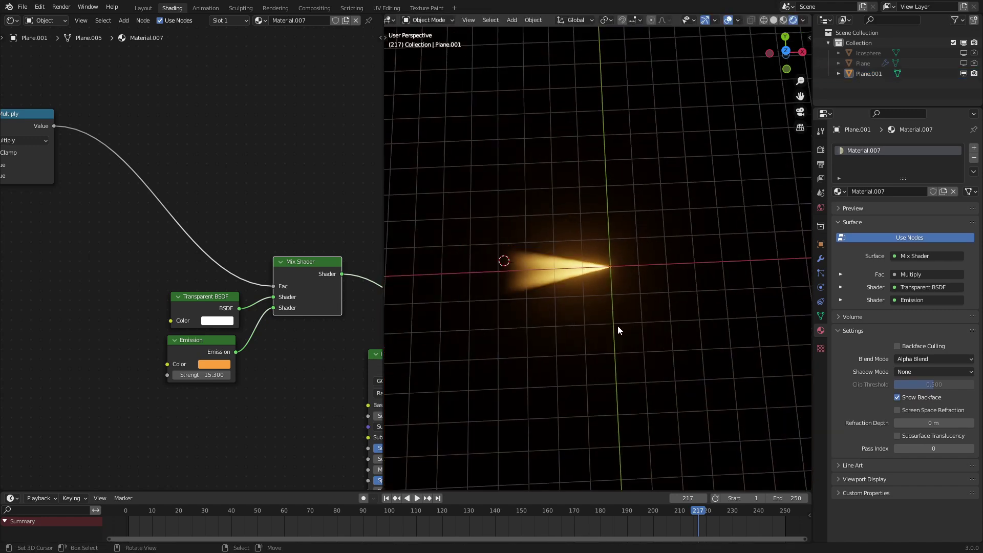
Switch the node editor to geometry nodes and create a new Geometry Nodes tree on Plane.001
{"action": "middle_click_drag", "start_coordinate": [617, 325], "coordinate": [622, 308]}
{"action": "scroll", "coordinate": [621, 307], "scroll_direction": "up", "scroll_amount": 2}
{"action": "scroll", "coordinate": [74, 90], "scroll_direction": "up", "scroll_amount": 1}
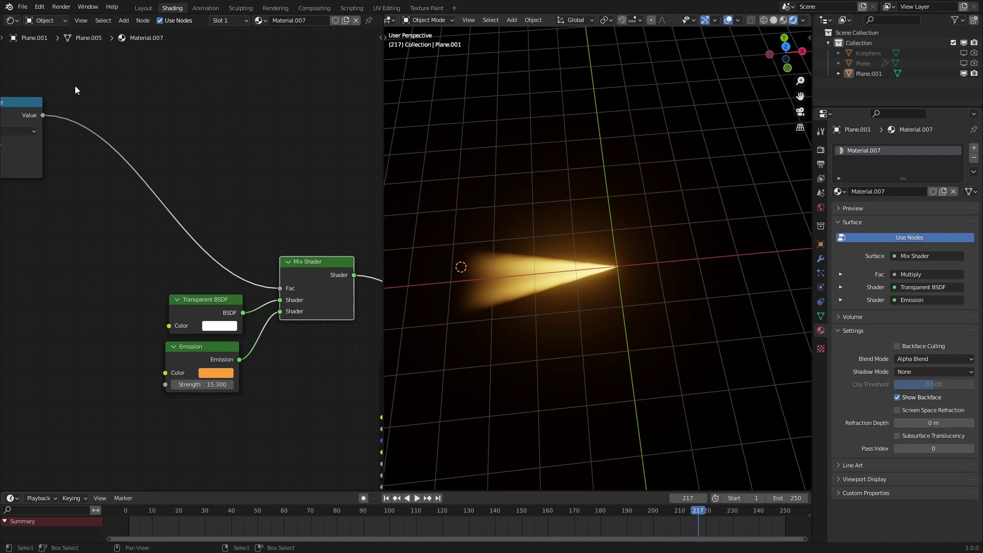
{"action": "left_click", "coordinate": [12, 21]}
{"action": "left_click", "coordinate": [38, 105]}
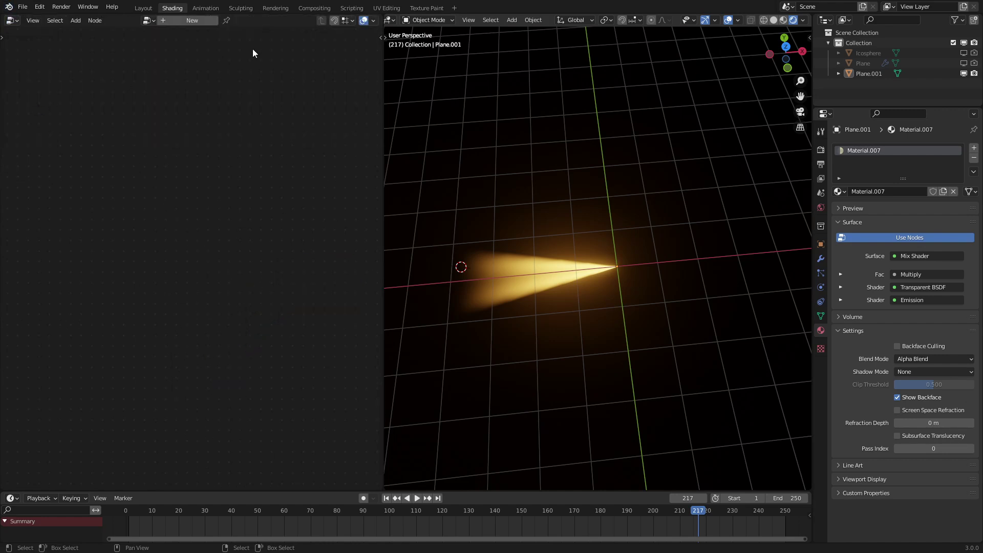
{"action": "left_click", "coordinate": [188, 22]}
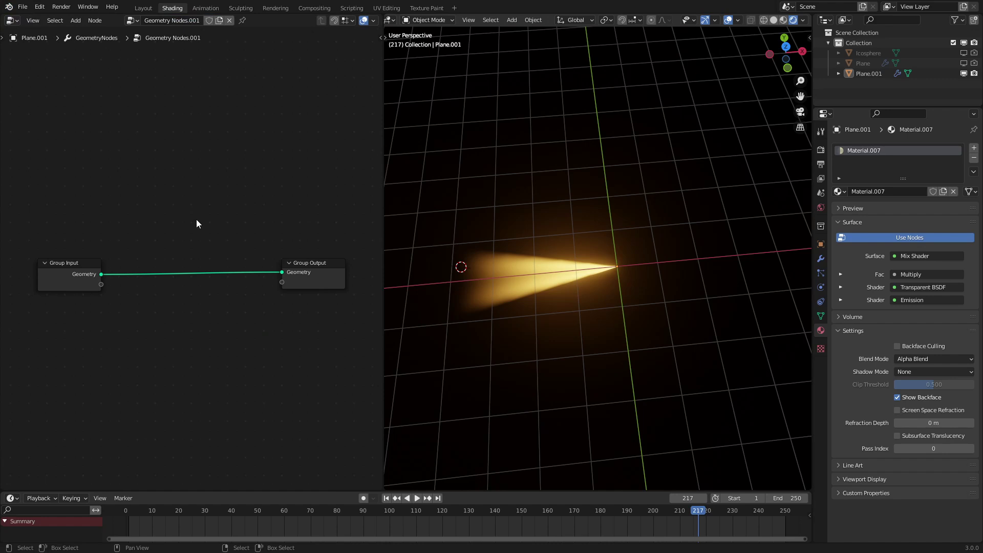
Add an Instance on Points node and connect the Group Input's Geometry to its Instance socket
{"action": "key", "text": "shift+a"}
{"action": "mouse_move", "coordinate": [177, 282]}
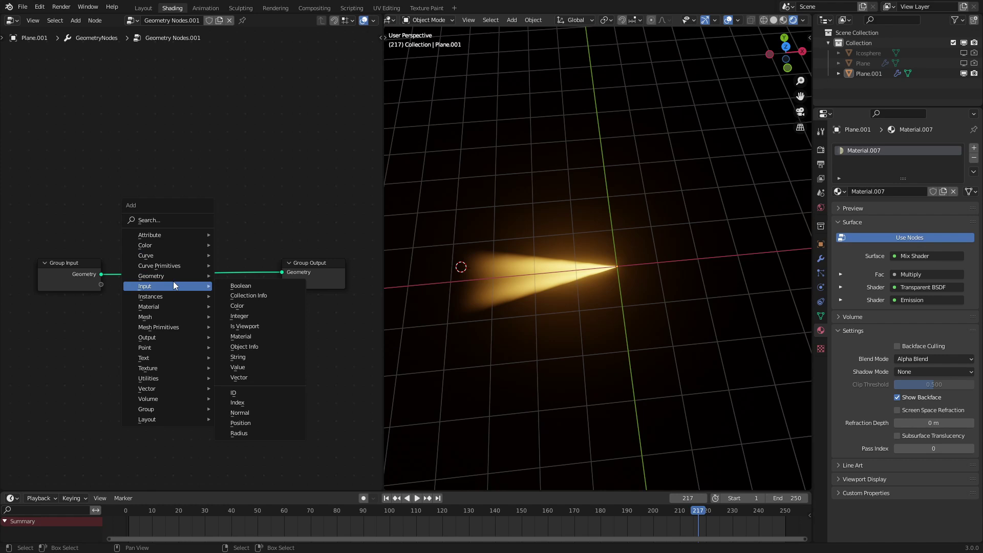
{"action": "mouse_move", "coordinate": [152, 299]}
{"action": "left_click", "coordinate": [285, 297]}
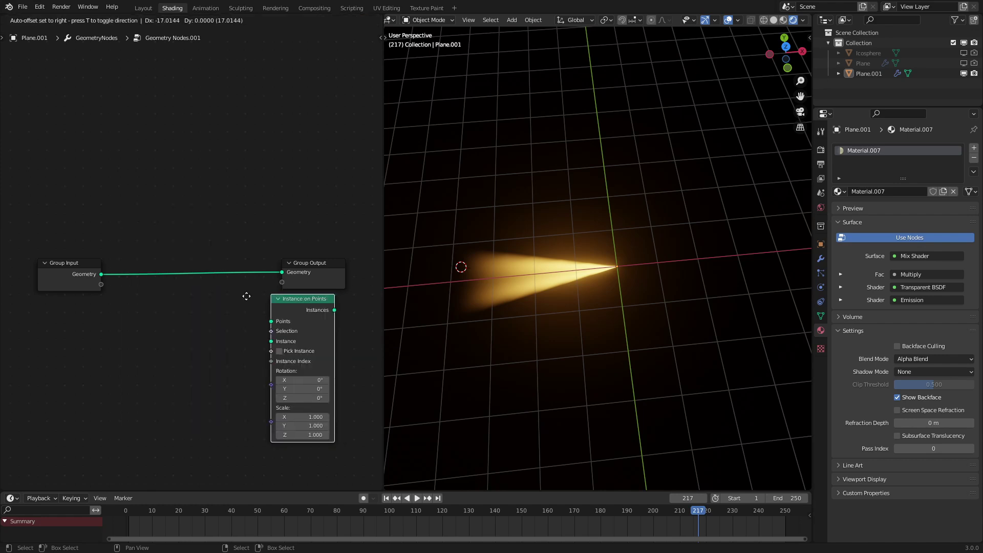
{"action": "left_click", "coordinate": [175, 298]}
{"action": "middle_click_drag", "start_coordinate": [190, 291], "coordinate": [279, 245]}
{"action": "scroll", "coordinate": [194, 252], "scroll_direction": "up", "scroll_amount": 1}
{"action": "scroll", "coordinate": [185, 240], "scroll_direction": "up", "scroll_amount": 1}
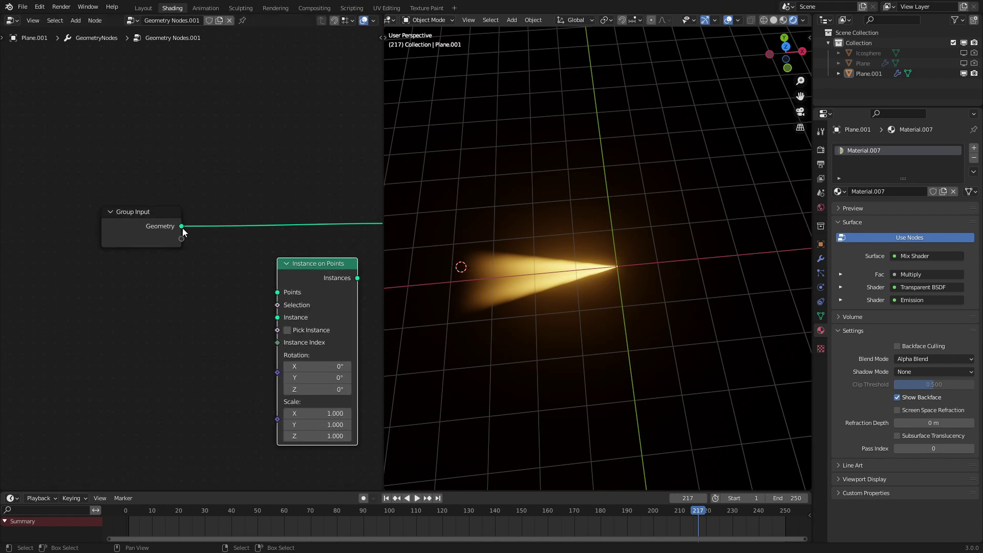
{"action": "left_click_drag", "start_coordinate": [277, 318], "coordinate": [278, 318]}
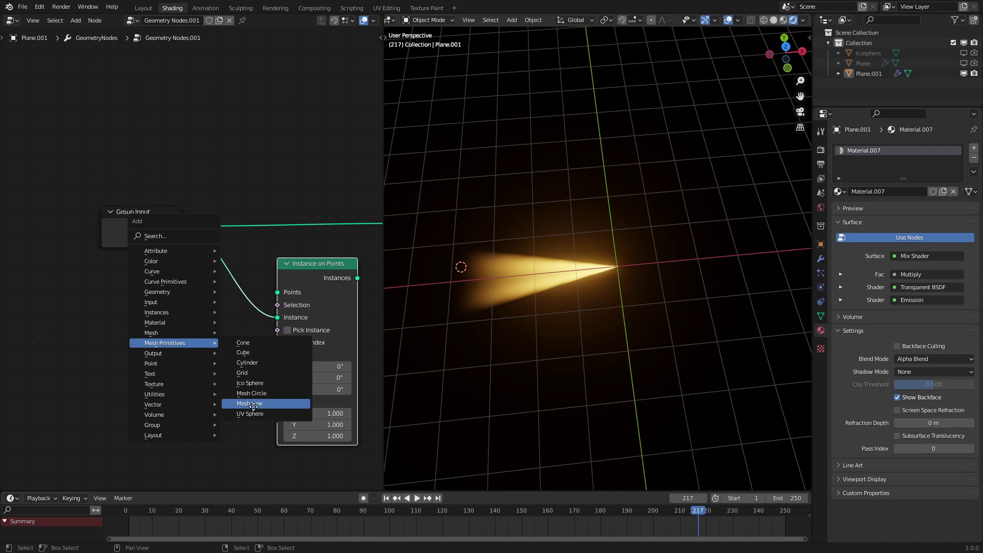
Add a Mesh Line node and link its Mesh output to the Points input of Instance on Points
{"action": "left_click", "coordinate": [253, 404]}
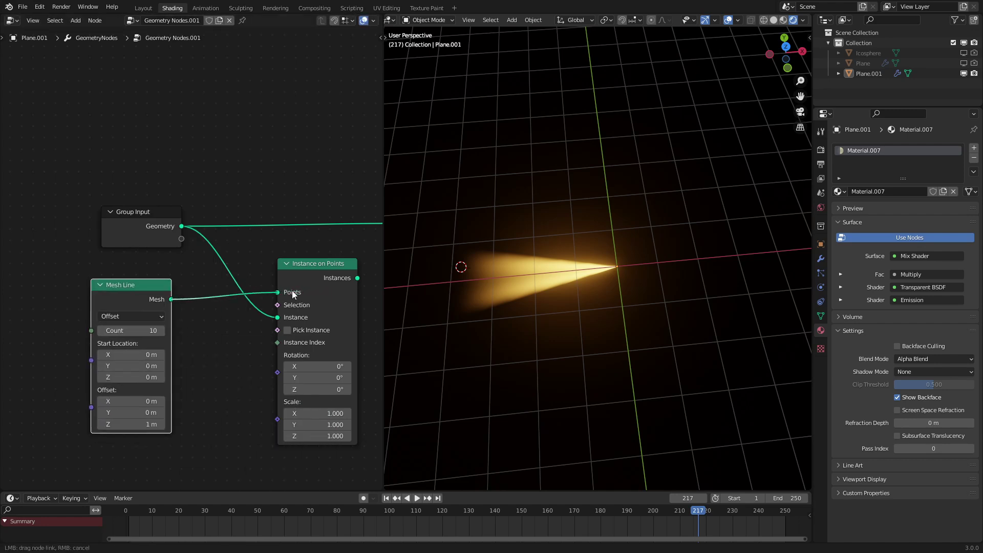
{"action": "left_click_drag", "start_coordinate": [292, 292], "coordinate": [291, 292]}
{"action": "middle_click_drag", "start_coordinate": [85, 314], "coordinate": [109, 274]}
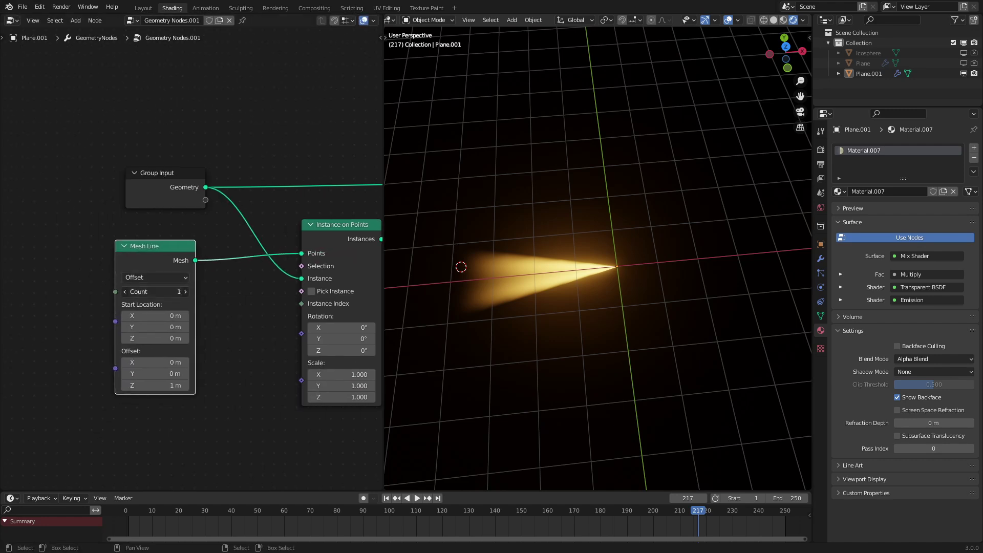
Connect the Instances output to the Group Output's Geometry and inspect the stacked rays
{"action": "middle_click_drag", "start_coordinate": [296, 226], "coordinate": [166, 288]}
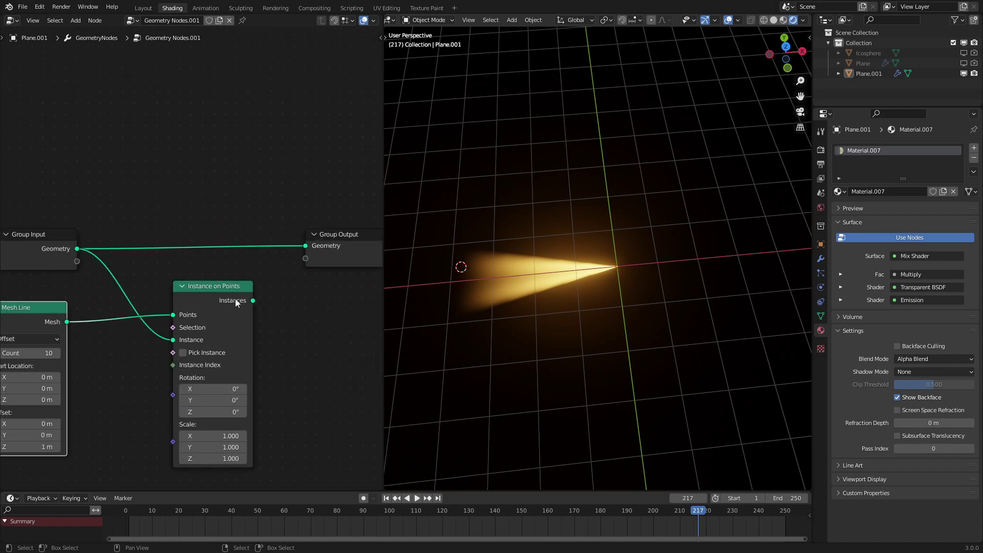
{"action": "left_click_drag", "start_coordinate": [305, 246], "coordinate": [305, 245]}
{"action": "middle_click_drag", "start_coordinate": [553, 328], "coordinate": [601, 273]}
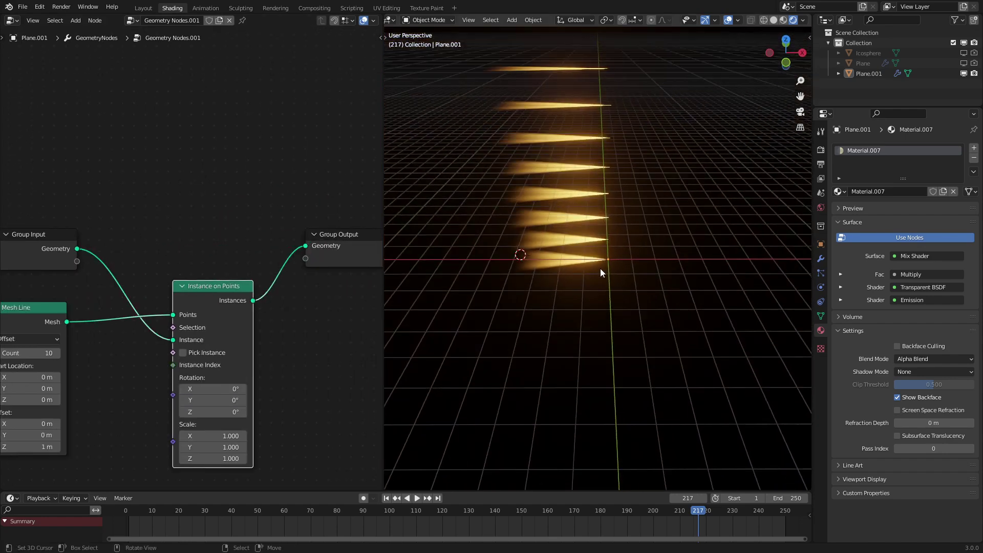
{"action": "middle_click_drag", "start_coordinate": [636, 236], "coordinate": [617, 280]}
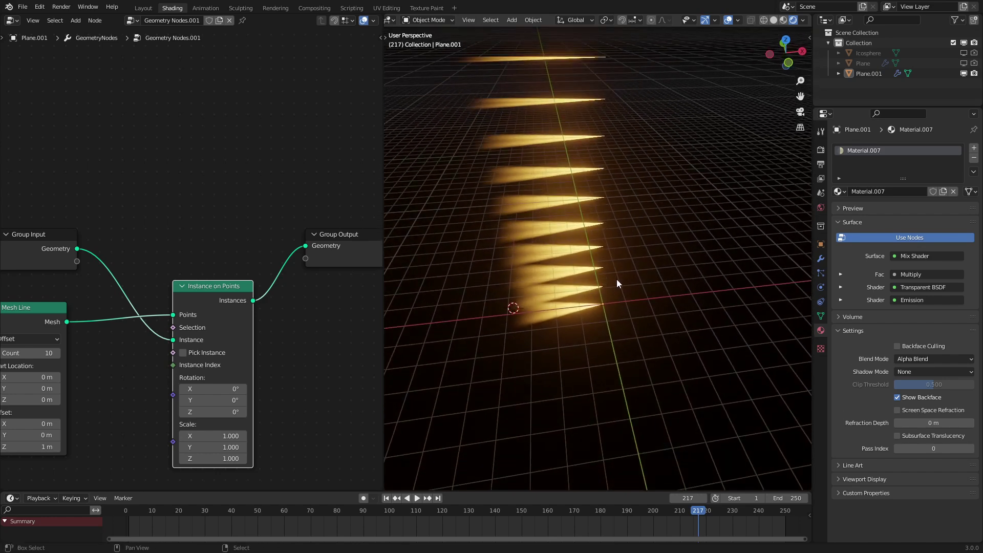
Set the Mesh Line's Z Offset to 0 m so all ray instances share one point
{"action": "middle_click_drag", "start_coordinate": [84, 374], "coordinate": [178, 303]}
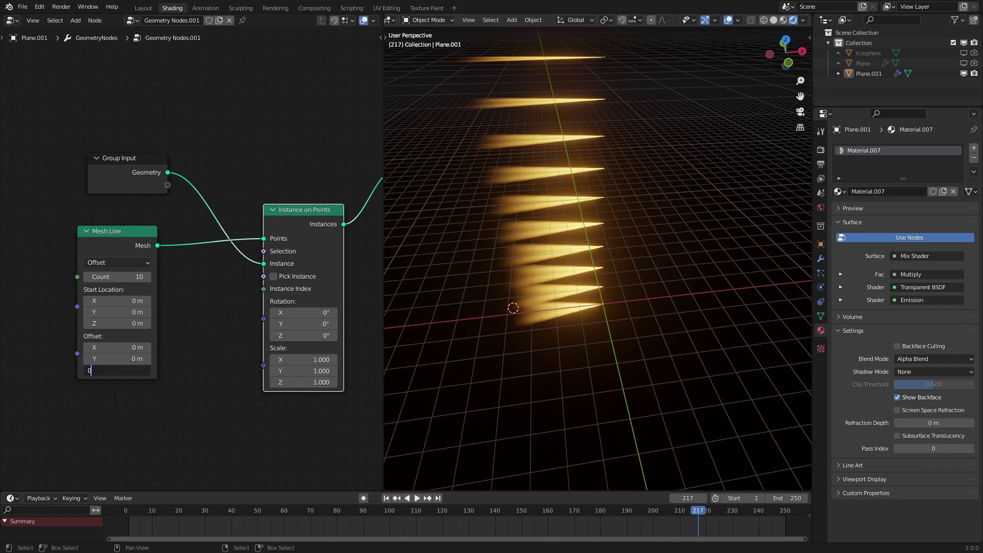
{"action": "key", "text": "Return"}
{"action": "scroll", "coordinate": [424, 315], "scroll_direction": "up", "scroll_amount": 3}
{"action": "middle_click_drag", "start_coordinate": [493, 316], "coordinate": [487, 223]}
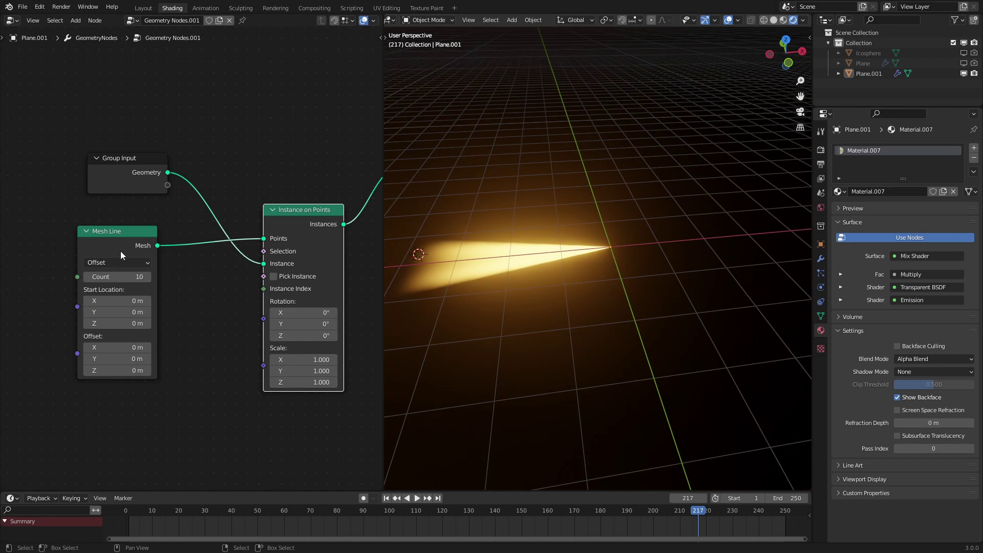
Feed the Rotation of Instance on Points from a new Vector-type Random Value node with all three Max values at 25
{"action": "left_click_drag", "start_coordinate": [121, 255], "coordinate": [89, 245]}
{"action": "middle_click_drag", "start_coordinate": [149, 328], "coordinate": [189, 231]}
{"action": "key", "text": "shift+a"}
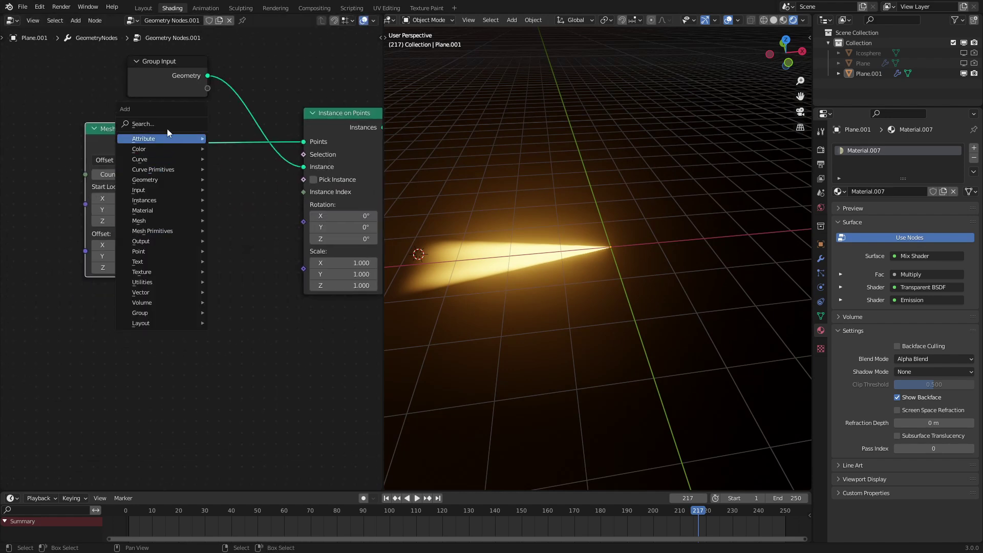
{"action": "type", "text": "ra"}
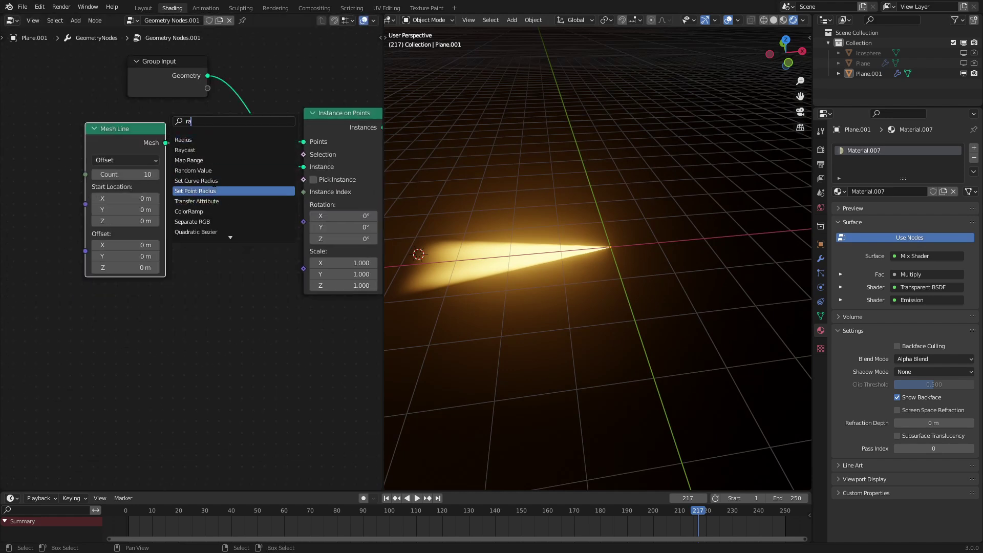
{"action": "left_click", "coordinate": [211, 171]}
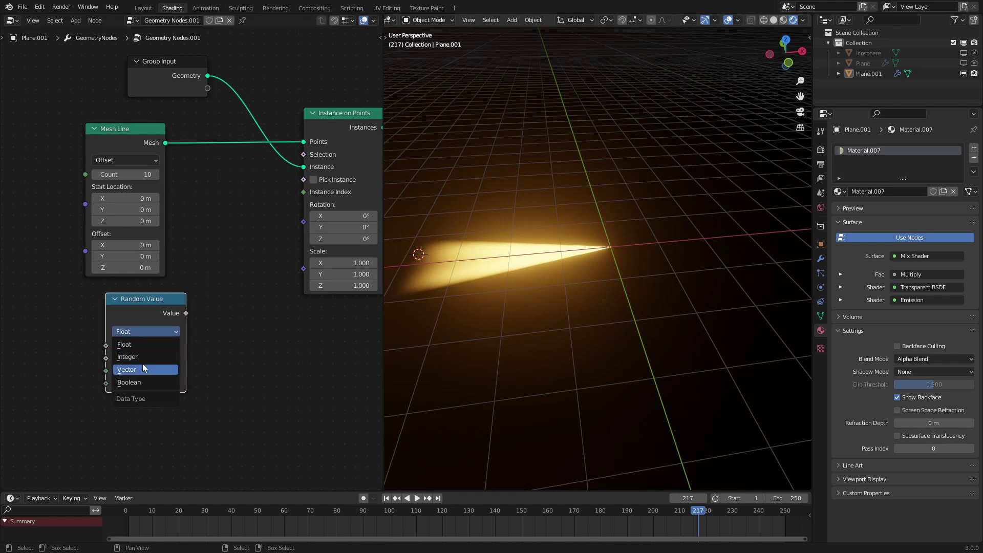
{"action": "left_click", "coordinate": [128, 369]}
{"action": "left_click_drag", "start_coordinate": [284, 238], "coordinate": [303, 222]}
{"action": "left_click_drag", "start_coordinate": [146, 404], "coordinate": [251, 427], "text": "ctrl"}
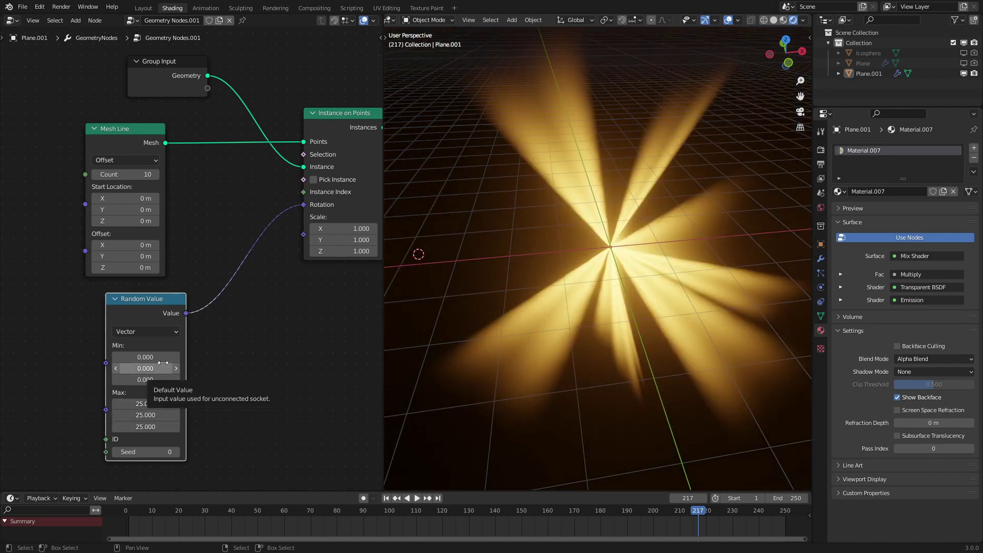
Try Min values of -13 on all three Random Value components, undo the change, and view the rays from another side
{"action": "left_click_drag", "start_coordinate": [163, 356], "coordinate": [138, 357]}
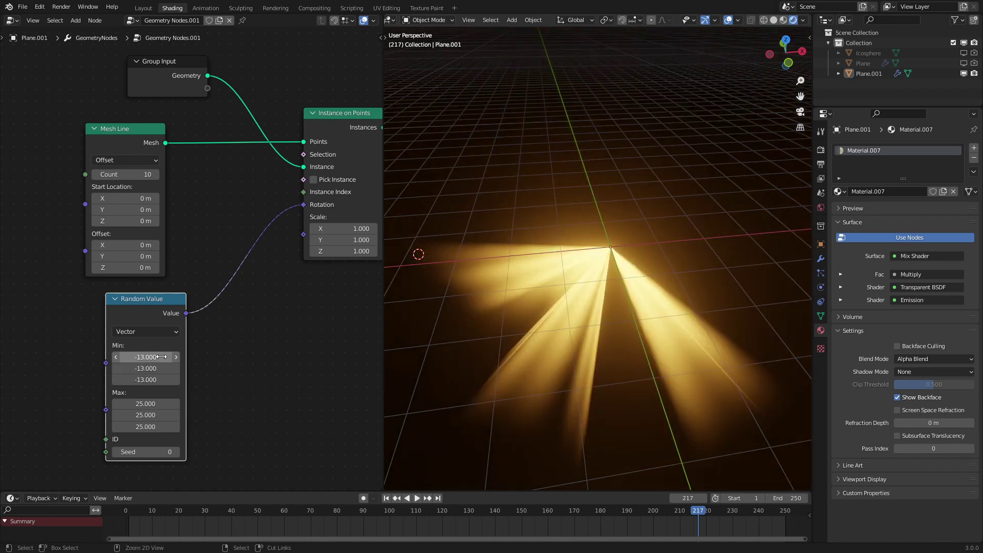
{"action": "key", "text": "ctrl+z"}
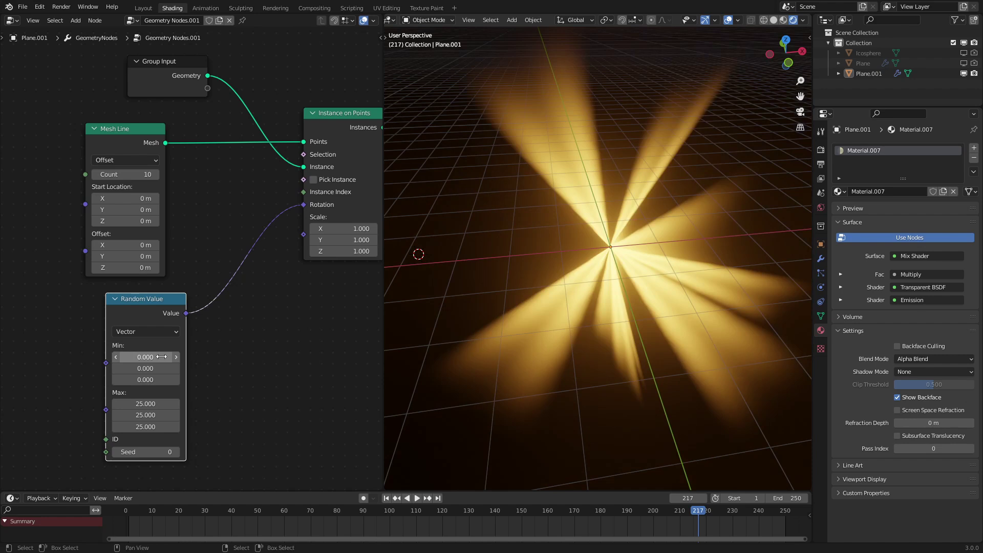
{"action": "middle_click_drag", "start_coordinate": [554, 356], "coordinate": [652, 336]}
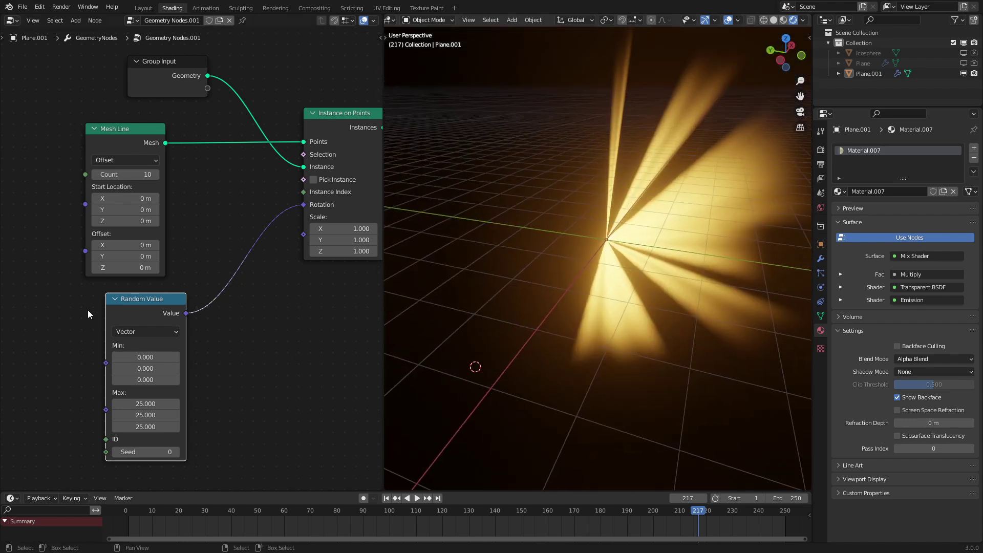
Move the Random Value node aside and insert a Rotate Euler node on its link to the instances' Rotation
{"action": "left_click_drag", "start_coordinate": [152, 314], "coordinate": [63, 340]}
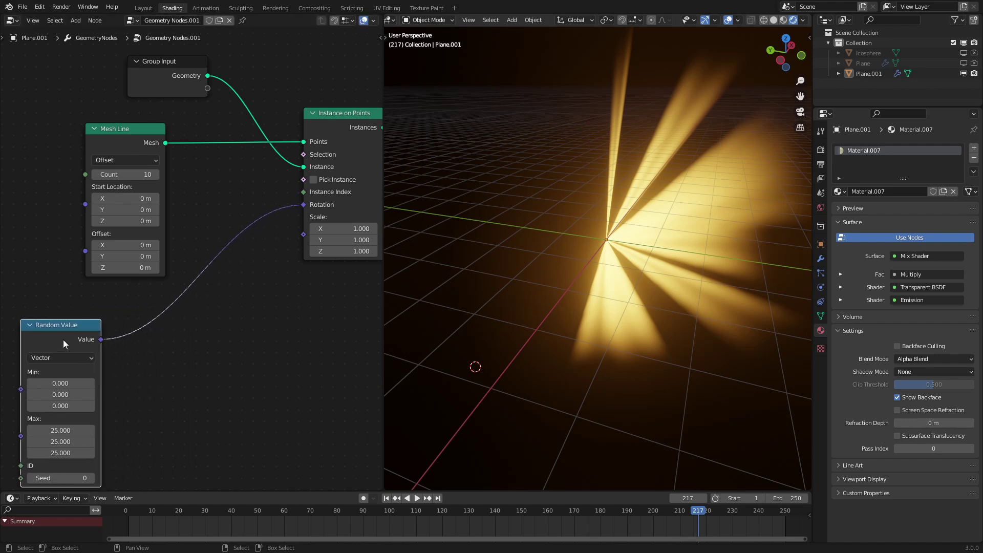
{"action": "key", "text": "shift+a"}
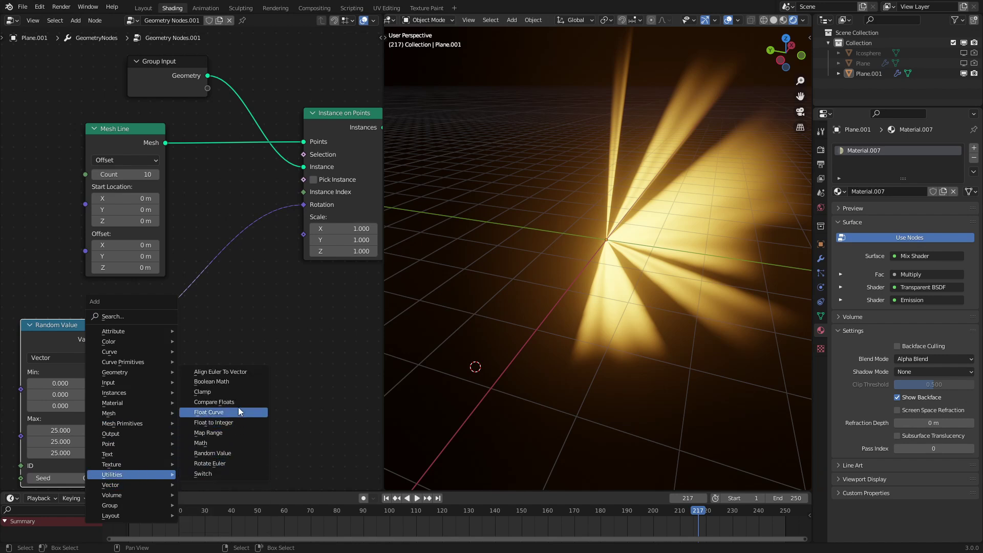
{"action": "left_click", "coordinate": [234, 463]}
{"action": "left_click", "coordinate": [175, 282]}
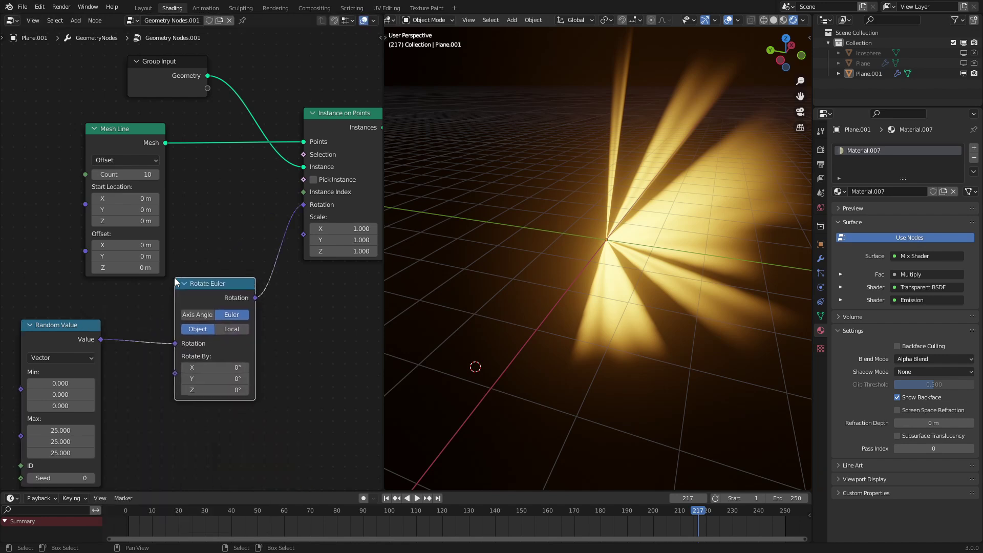
Set Rotate Euler to Axis Angle in Local space and test the ray rotation with an Angle of 481°
{"action": "left_click", "coordinate": [228, 330]}
{"action": "left_click", "coordinate": [198, 318]}
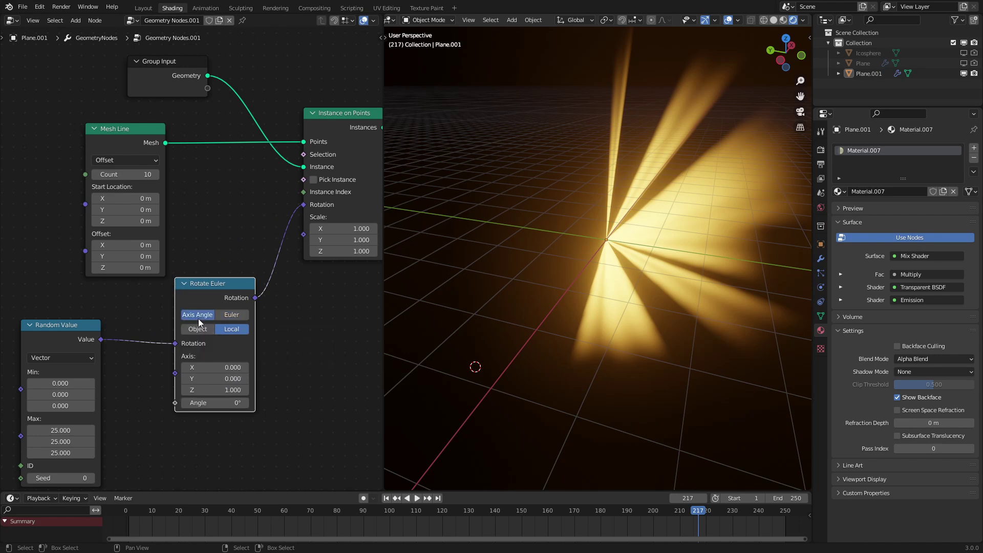
{"action": "left_click_drag", "start_coordinate": [215, 402], "coordinate": [337, 402]}
{"action": "left_click_drag", "start_coordinate": [720, 323], "coordinate": [737, 323]}
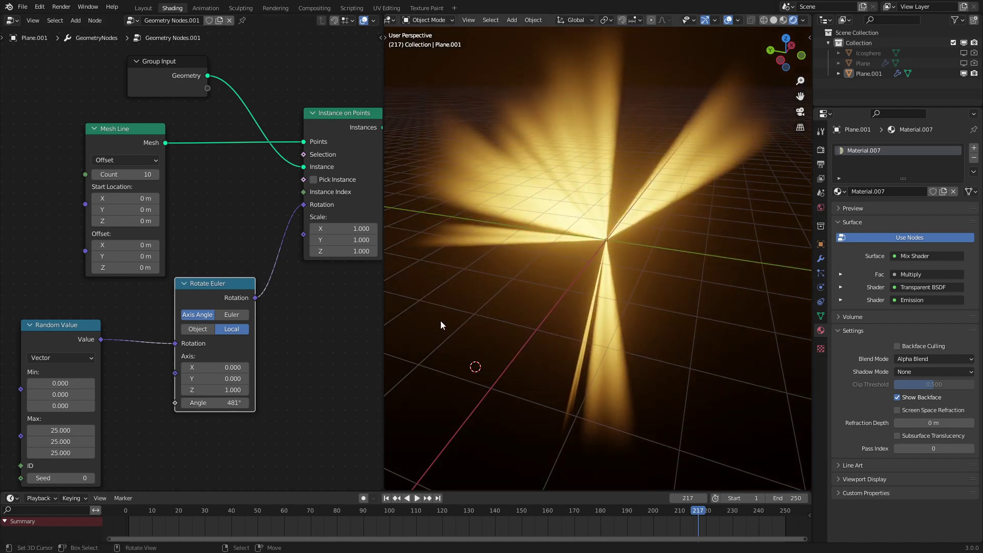
{"action": "middle_click_drag", "start_coordinate": [75, 344], "coordinate": [221, 287]}
{"action": "left_click_drag", "start_coordinate": [204, 324], "coordinate": [215, 349]}
{"action": "key", "text": "Escape"}
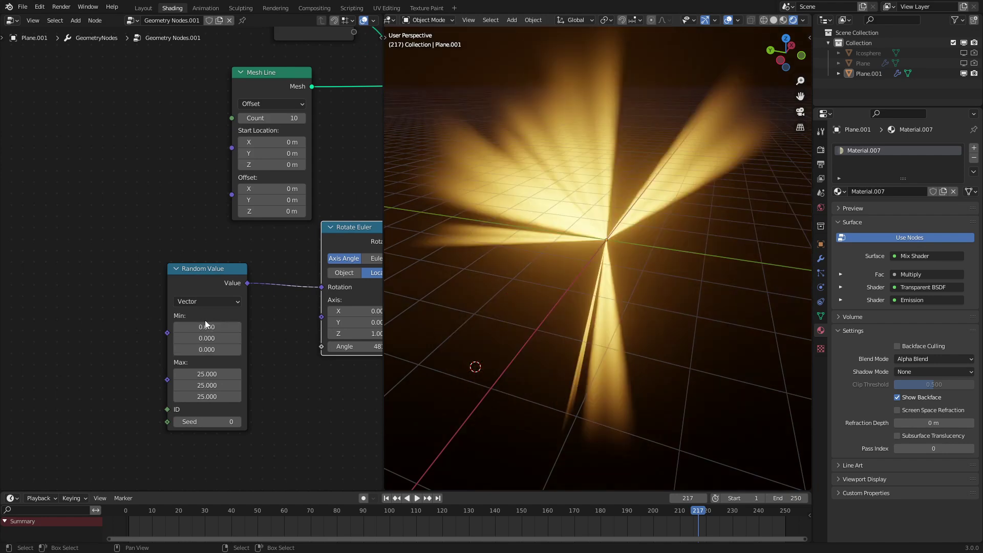
{"action": "middle_click_drag", "start_coordinate": [272, 269], "coordinate": [186, 296]}
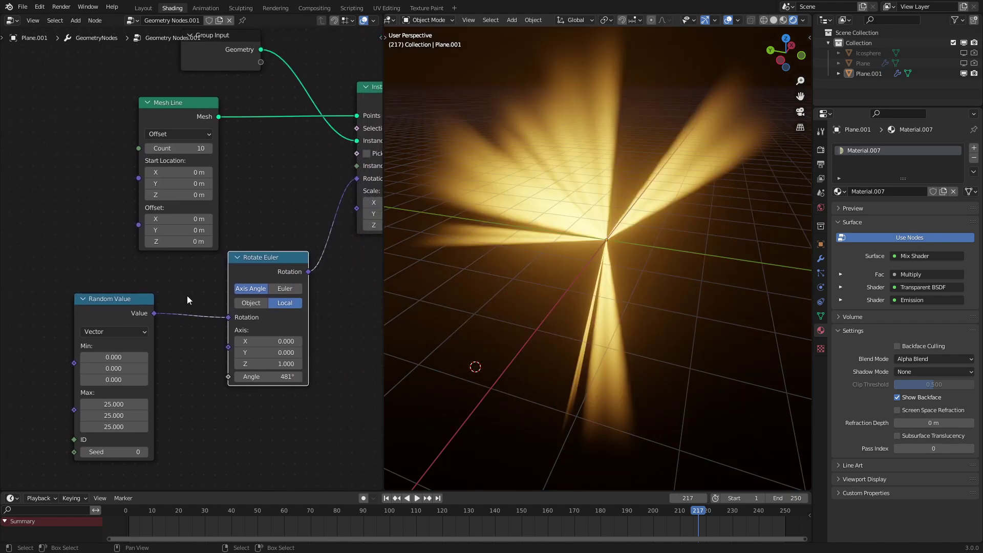
Drive the Rotate Euler Angle with a scaled-down #frame expression and play the animation while viewing the spinning rays
{"action": "left_click_drag", "start_coordinate": [271, 376], "coordinate": [338, 376]}
{"action": "right_click", "coordinate": [255, 378]}
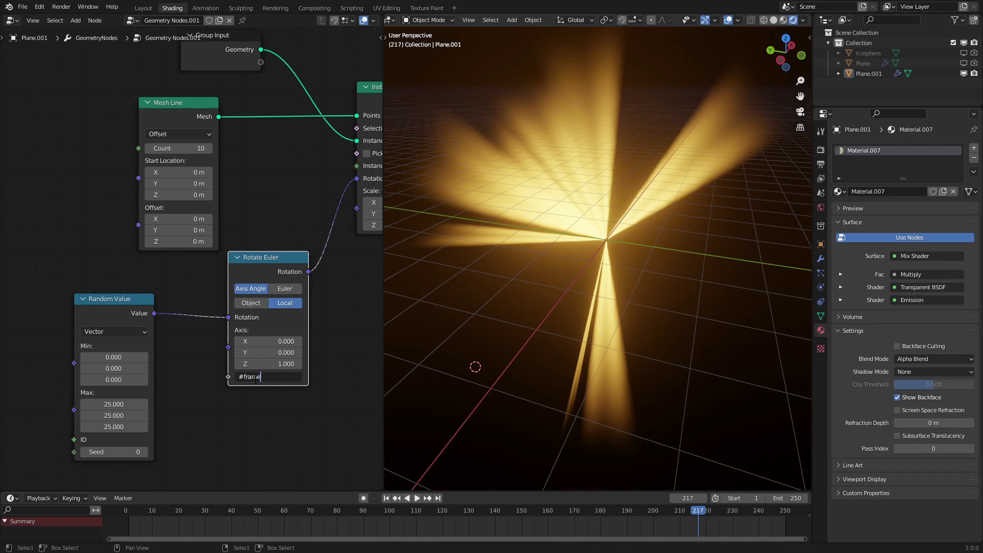
{"action": "type", "text": "0"}
{"action": "key", "text": "Return"}
{"action": "key", "text": "space"}
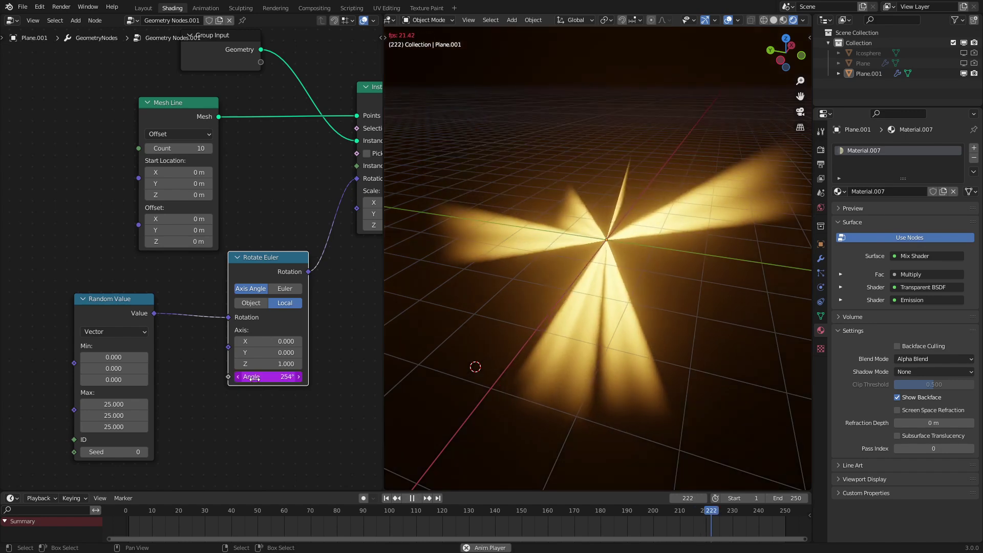
{"action": "middle_click_drag", "start_coordinate": [603, 269], "coordinate": [544, 266]}
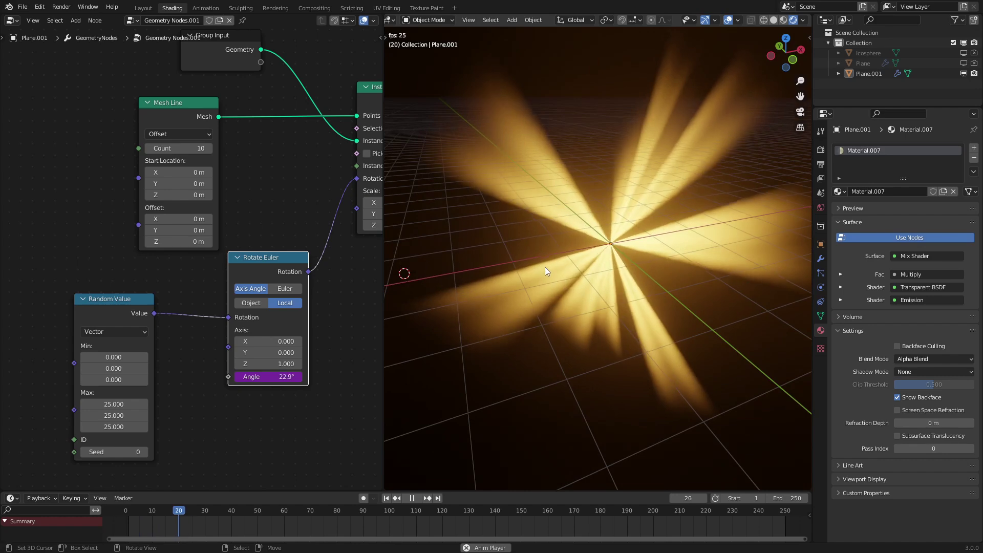
Increase the Mesh Line Count to 38 and examine the denser ray burst from different angles
{"action": "scroll", "coordinate": [177, 169], "scroll_direction": "down", "scroll_amount": 1}
{"action": "scroll", "coordinate": [176, 168], "scroll_direction": "down", "scroll_amount": 1}
{"action": "middle_click_drag", "start_coordinate": [165, 145], "coordinate": [155, 197]}
{"action": "left_click_drag", "start_coordinate": [165, 209], "coordinate": [194, 208]}
{"action": "scroll", "coordinate": [431, 338], "scroll_direction": "down", "scroll_amount": 2}
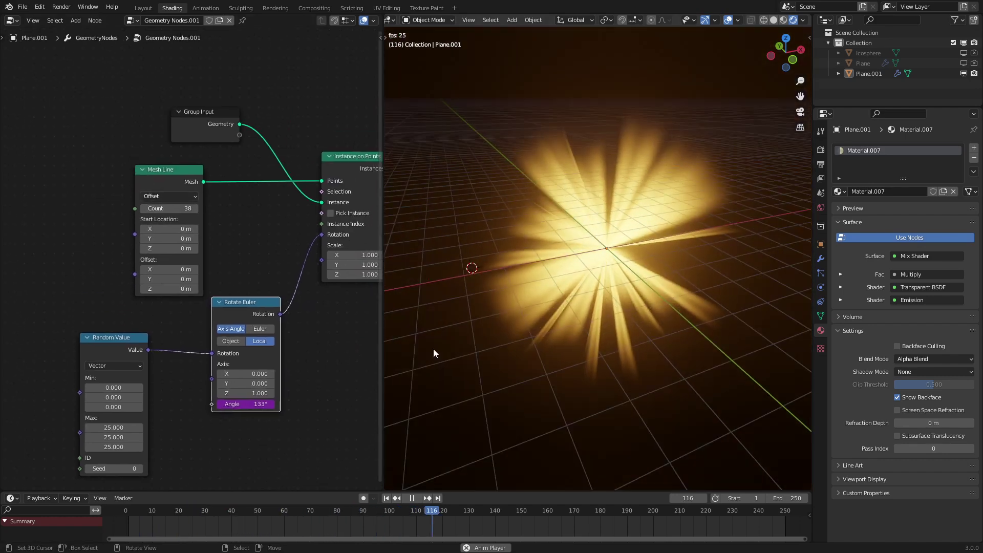
{"action": "middle_click_drag", "start_coordinate": [489, 352], "coordinate": [593, 309]}
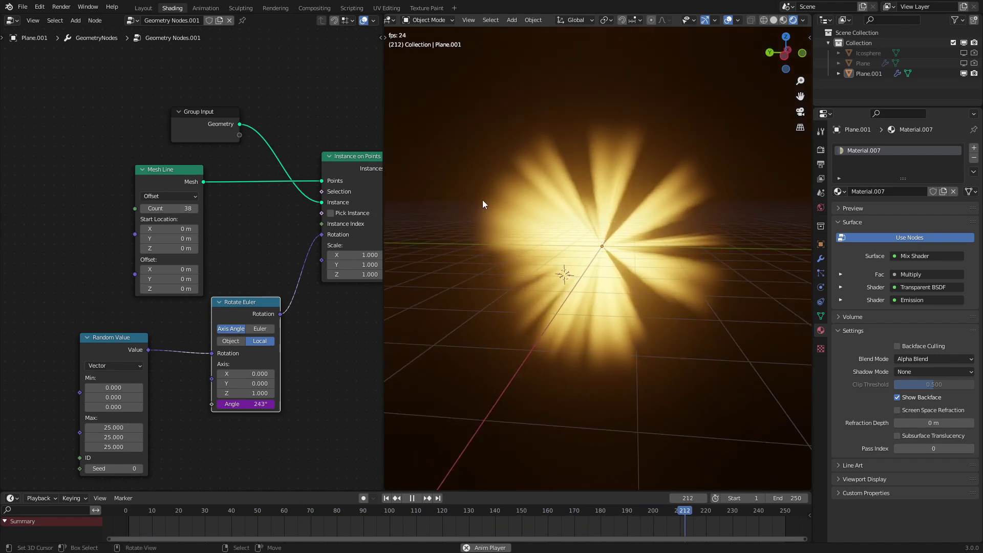
{"action": "middle_click_drag", "start_coordinate": [482, 200], "coordinate": [440, 246]}
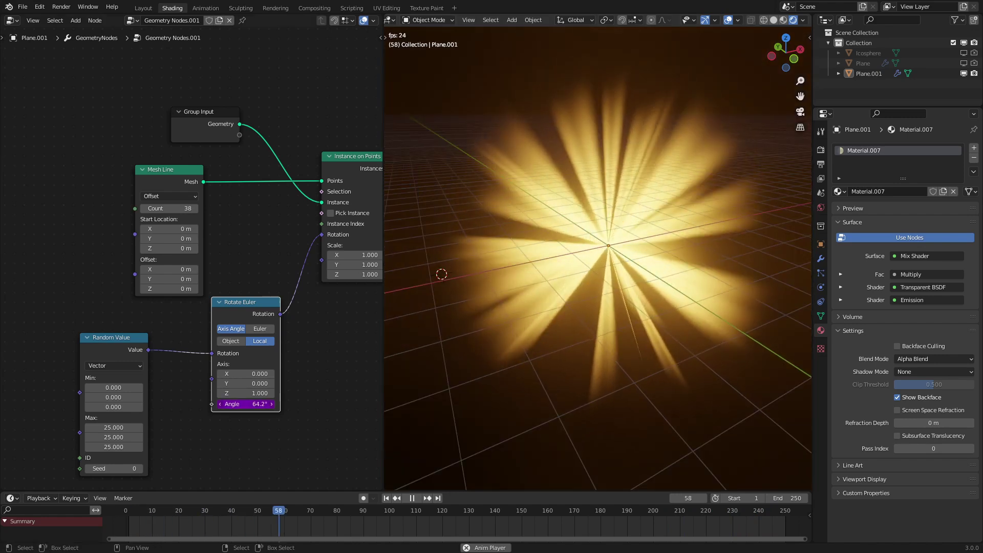
Change the driver expression of the Rotate Euler Angle to frame/30 and view the faster spin
{"action": "left_click", "coordinate": [245, 404]}
{"action": "type", "text": "frame/50"}
{"action": "key", "text": "BackSpace"}
{"action": "key", "text": "BackSpace"}
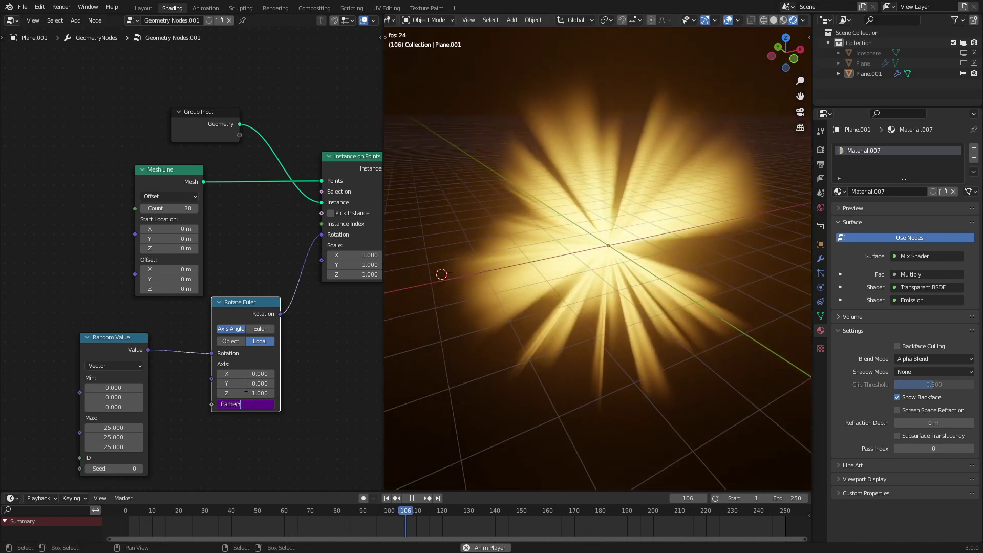
{"action": "type", "text": "30"}
{"action": "key", "text": "Return"}
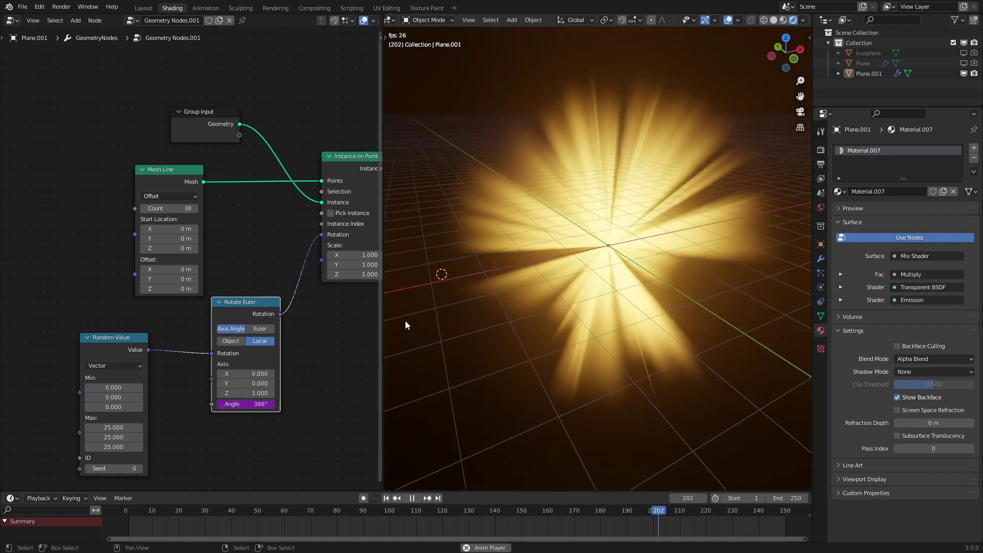
{"action": "middle_click_drag", "start_coordinate": [521, 287], "coordinate": [547, 275]}
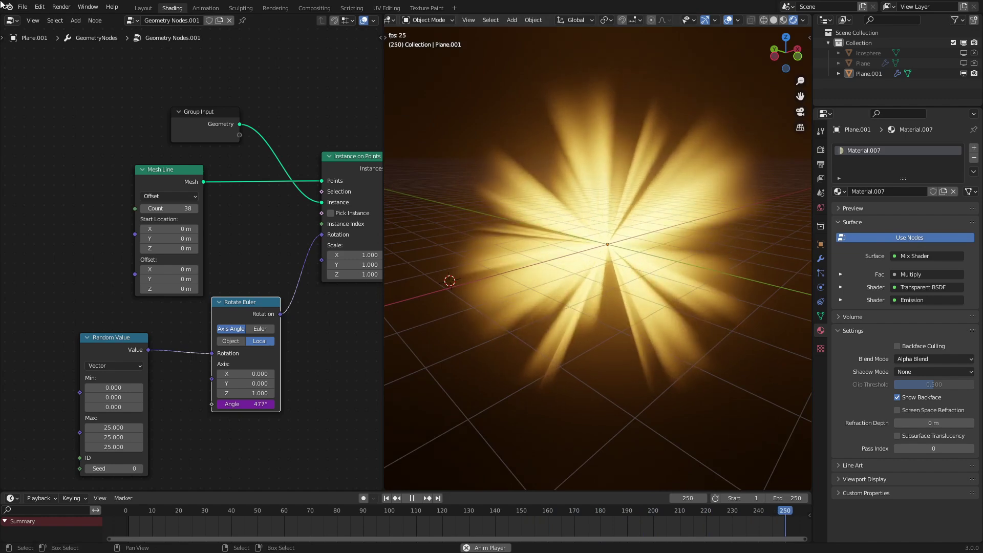
Show the ray material's shader nodes and shift the middle stop of the upper B-Spline ColorRamp to position 0.905
{"action": "left_click", "coordinate": [11, 21]}
{"action": "left_click", "coordinate": [40, 118]}
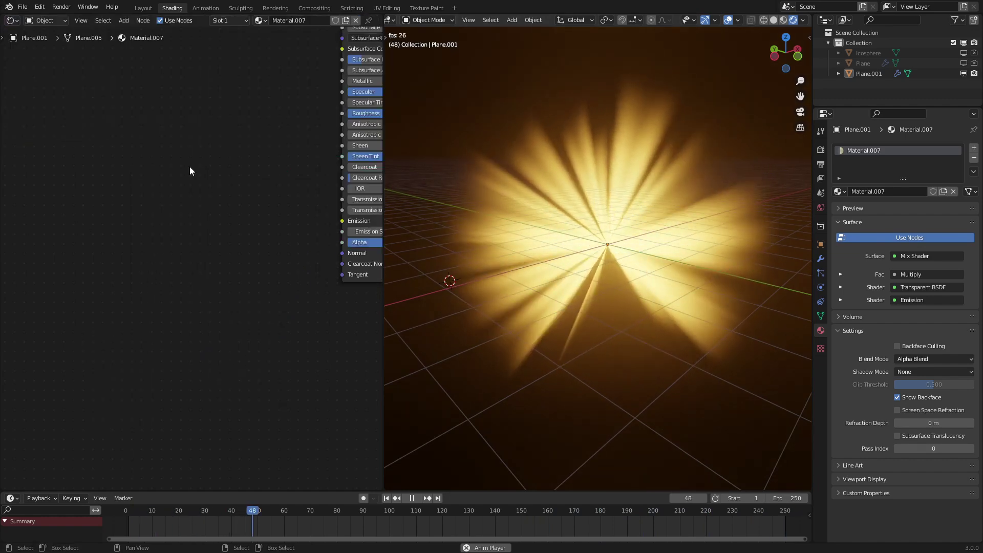
{"action": "scroll", "coordinate": [190, 166], "scroll_direction": "down", "scroll_amount": 4}
{"action": "middle_click_drag", "start_coordinate": [188, 143], "coordinate": [171, 324]}
{"action": "scroll", "coordinate": [82, 153], "scroll_direction": "up", "scroll_amount": 1}
{"action": "middle_click_drag", "start_coordinate": [82, 152], "coordinate": [307, 266]}
{"action": "scroll", "coordinate": [205, 231], "scroll_direction": "up", "scroll_amount": 5}
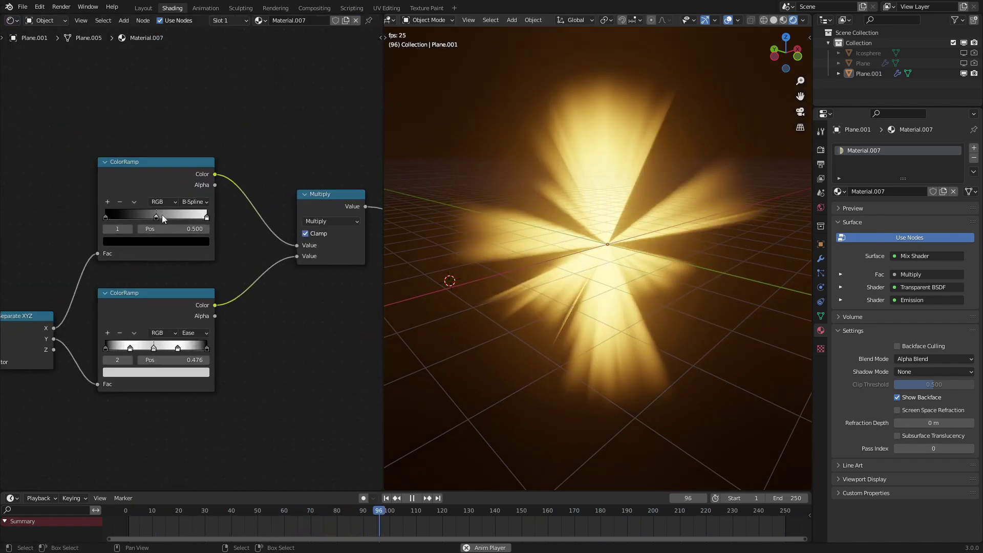
{"action": "left_click_drag", "start_coordinate": [161, 212], "coordinate": [199, 213]}
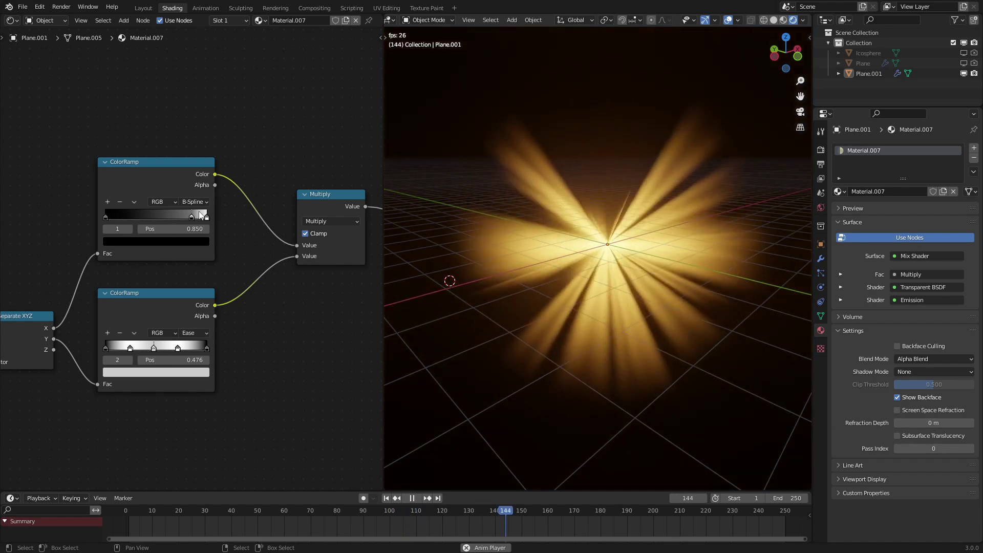
Raise the strength of the ray material's Emission shader to 45.6
{"action": "middle_click_drag", "start_coordinate": [274, 254], "coordinate": [160, 233]}
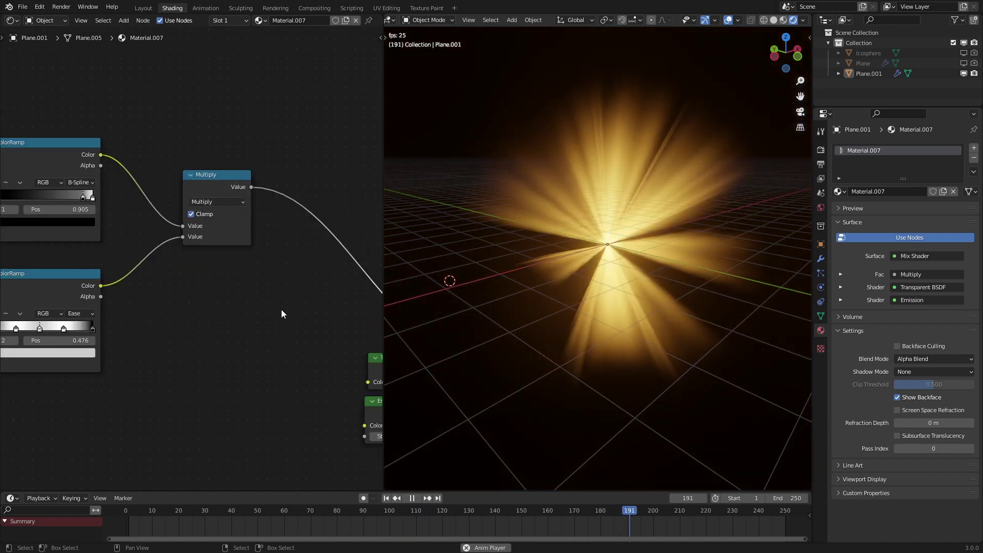
{"action": "middle_click_drag", "start_coordinate": [287, 313], "coordinate": [141, 262]}
{"action": "left_click_drag", "start_coordinate": [259, 385], "coordinate": [310, 385]}
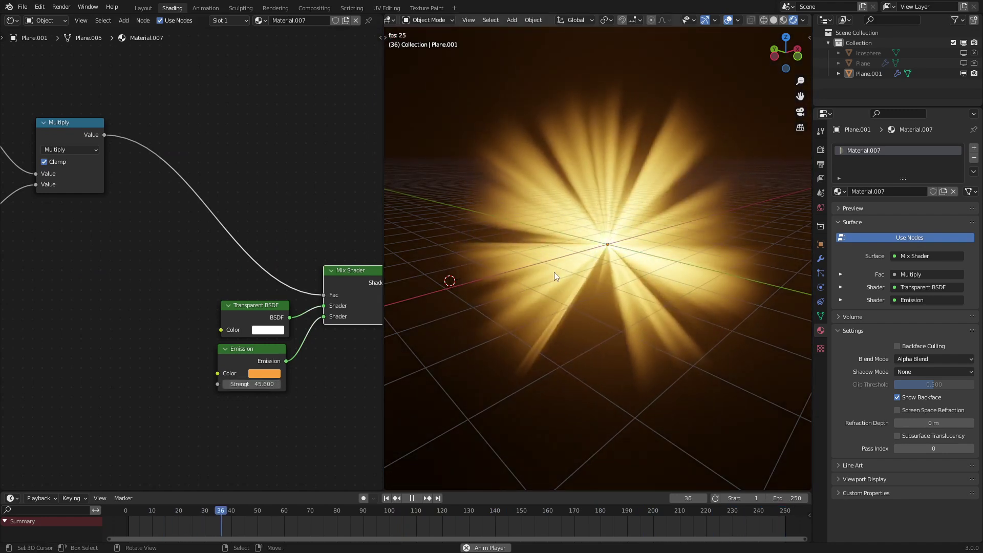
Bring back the rays' geometry node tree, duplicate the Random Value node below Instance on Points, and set the copy to Float
{"action": "left_click", "coordinate": [15, 21]}
{"action": "left_click", "coordinate": [51, 105]}
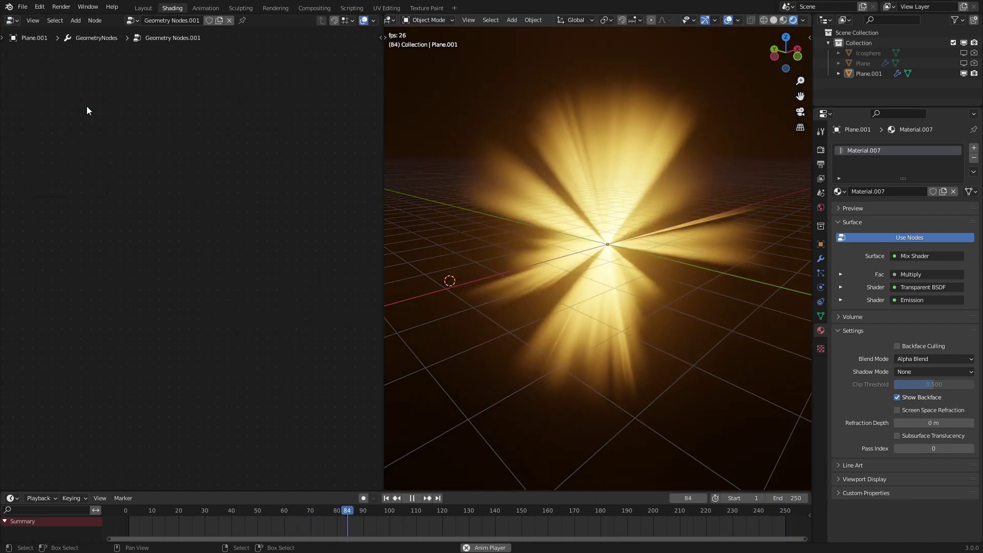
{"action": "left_click", "coordinate": [643, 237]}
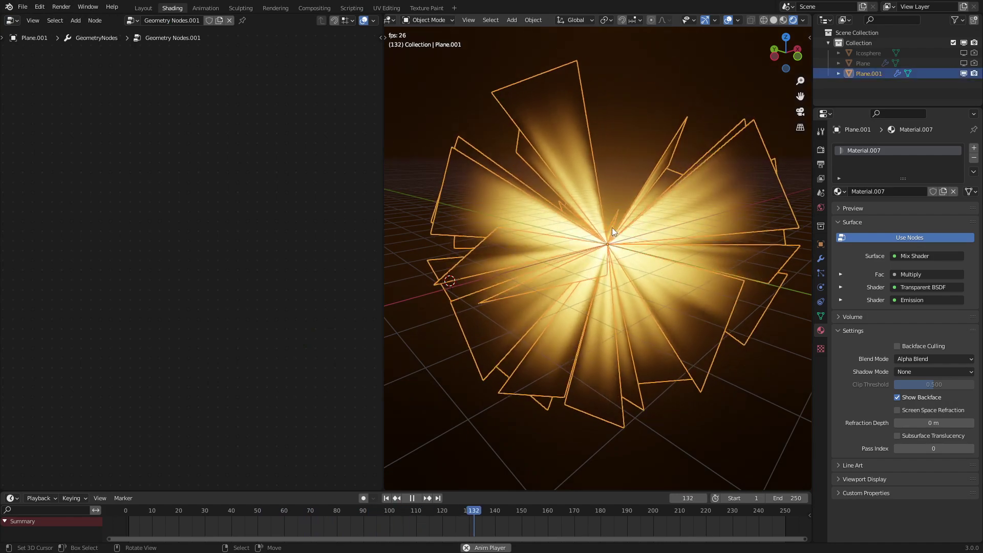
{"action": "key", "text": "Home"}
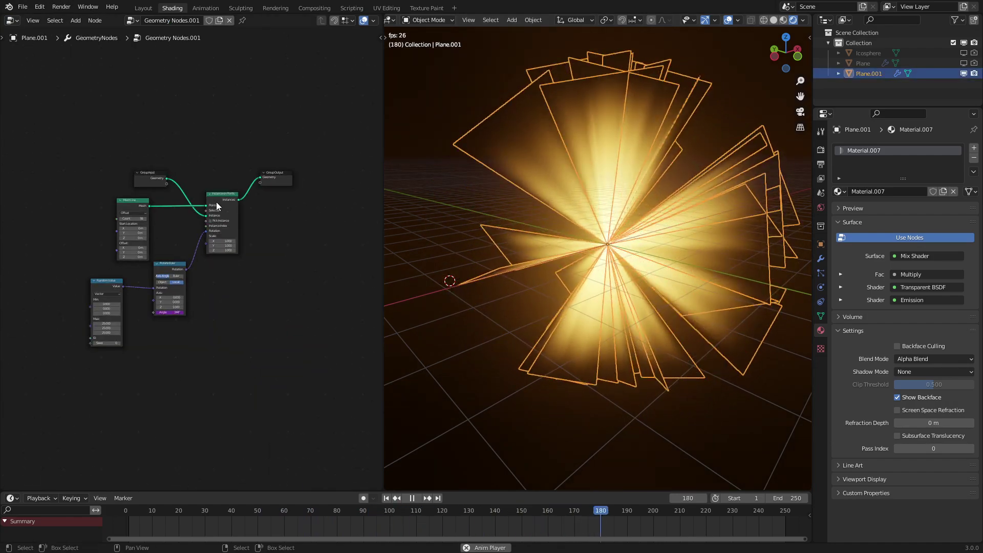
{"action": "key", "text": "shift+d"}
{"action": "left_click", "coordinate": [247, 309]}
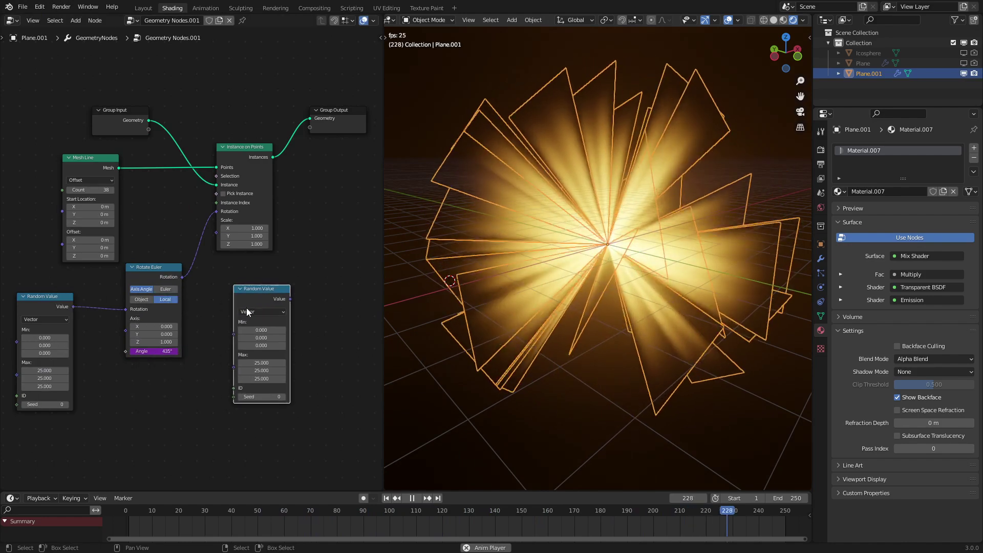
{"action": "left_click", "coordinate": [246, 312]}
{"action": "left_click", "coordinate": [253, 320]}
{"action": "scroll", "coordinate": [253, 320], "scroll_direction": "up", "scroll_amount": 2}
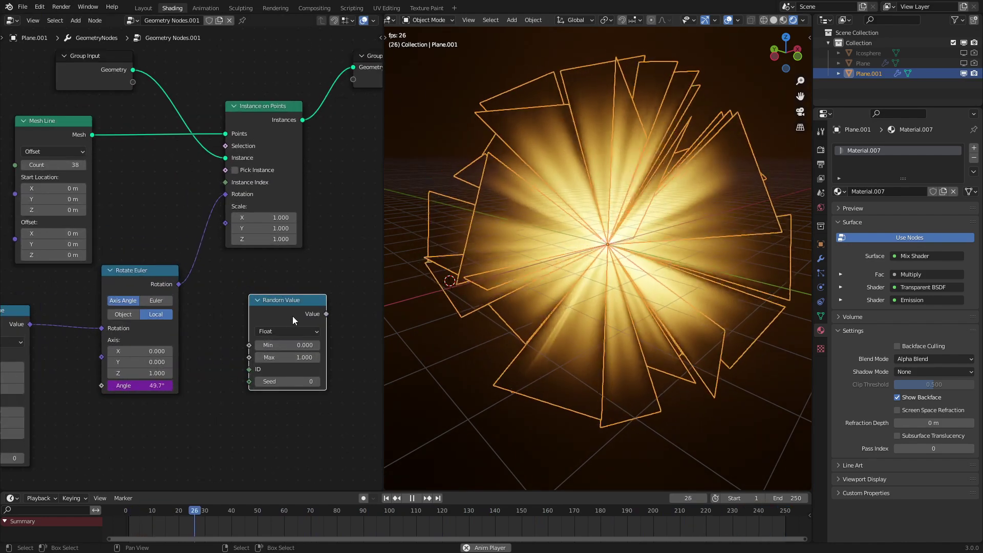
Connect the Float Random Value to the Scale of Instance on Points and hide the viewport overlays
{"action": "key", "text": "g"}
{"action": "left_click", "coordinate": [291, 326]}
{"action": "left_click_drag", "start_coordinate": [311, 330], "coordinate": [229, 217]}
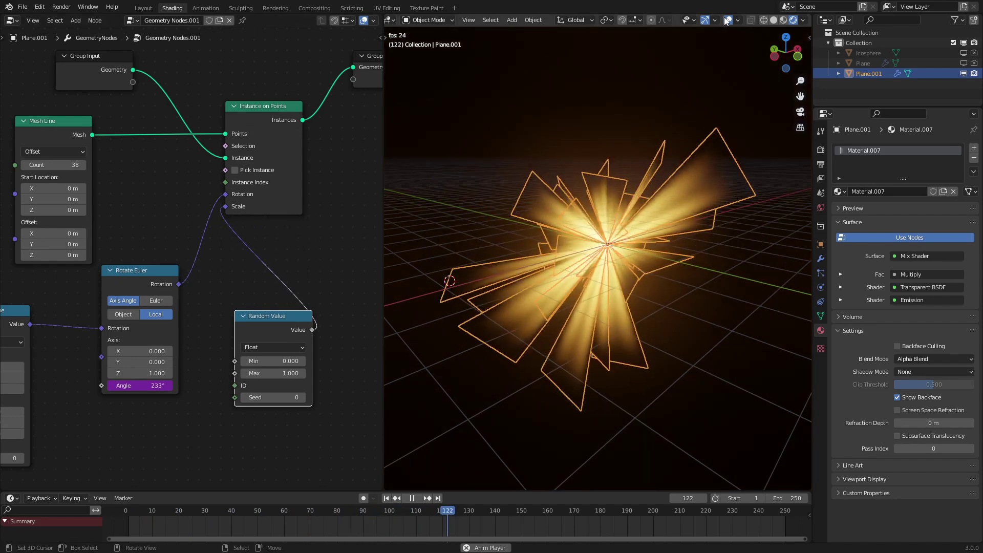
{"action": "key", "text": "shift+alt+z"}
Set the Float Random Value's Min to 0.5 and the Mesh Line Count to 85
{"action": "mouse_move", "coordinate": [302, 364]}
{"action": "left_mouse_down"}
{"action": "mouse_move", "coordinate": [333, 364]}
{"action": "mouse_move", "coordinate": [302, 364]}
{"action": "left_mouse_up"}
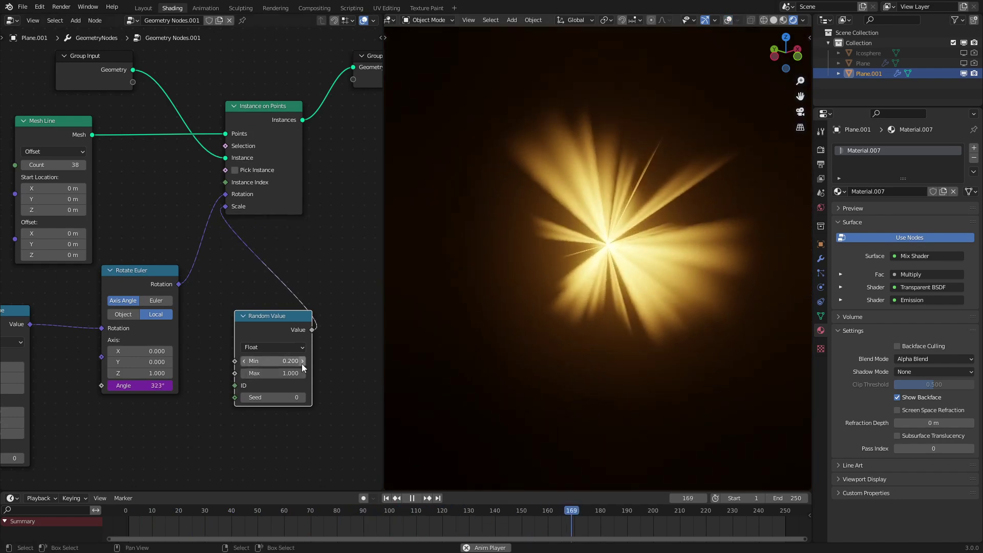
{"action": "left_click", "coordinate": [302, 361]}
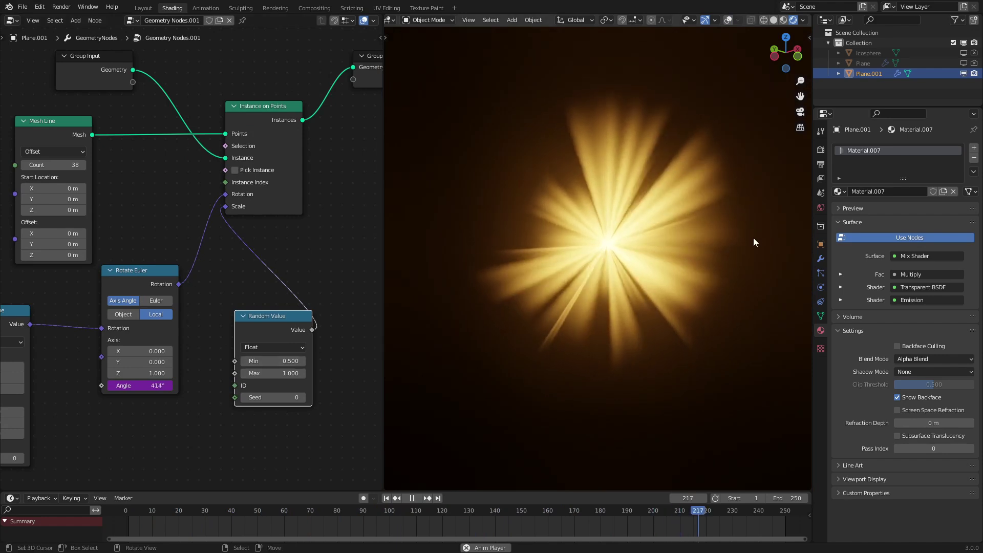
{"action": "left_click_drag", "start_coordinate": [56, 165], "coordinate": [144, 165]}
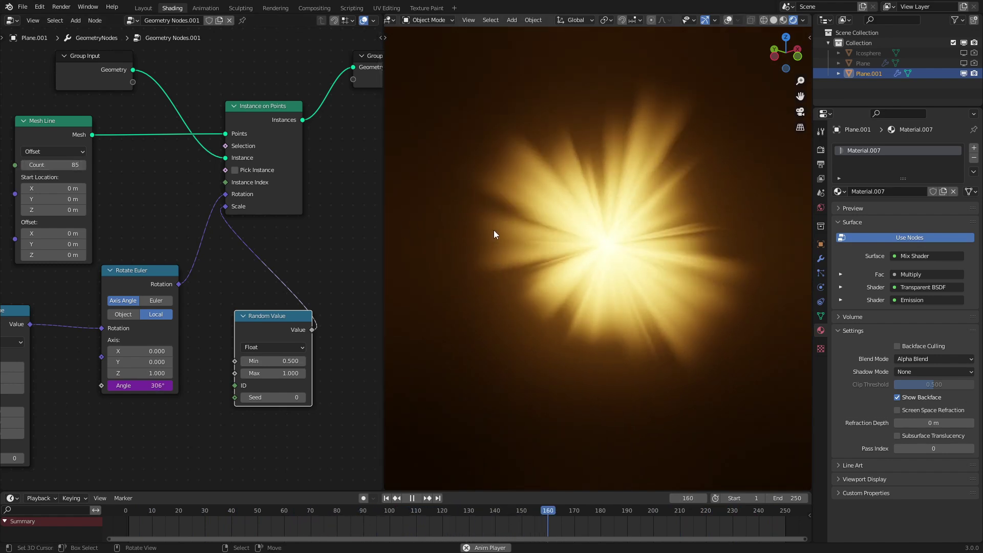
Display the ray material's shader nodes and delete the unused Principled BSDF node
{"action": "left_click", "coordinate": [12, 20]}
{"action": "left_click", "coordinate": [45, 117]}
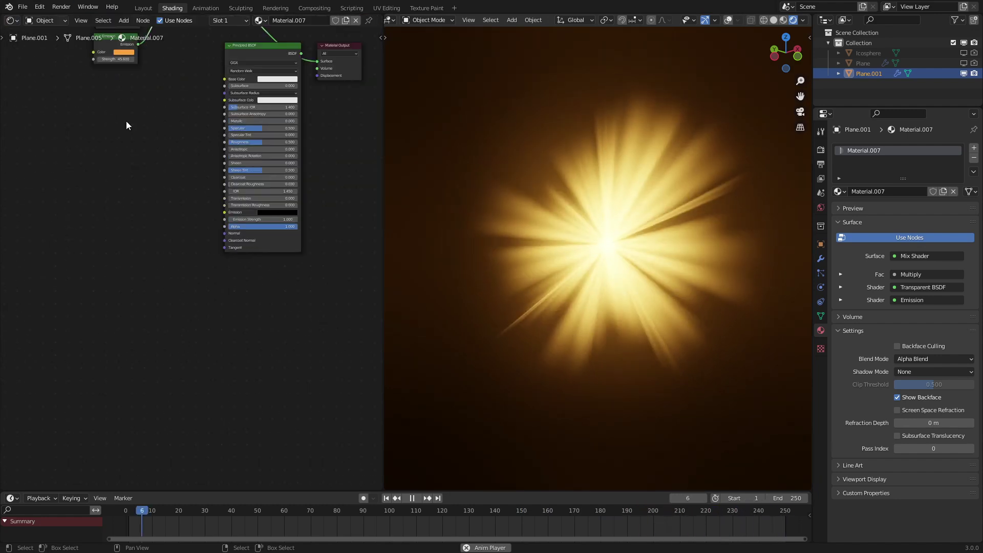
{"action": "middle_click_drag", "start_coordinate": [126, 121], "coordinate": [160, 275]}
{"action": "scroll", "coordinate": [194, 249], "scroll_direction": "down", "scroll_amount": 6}
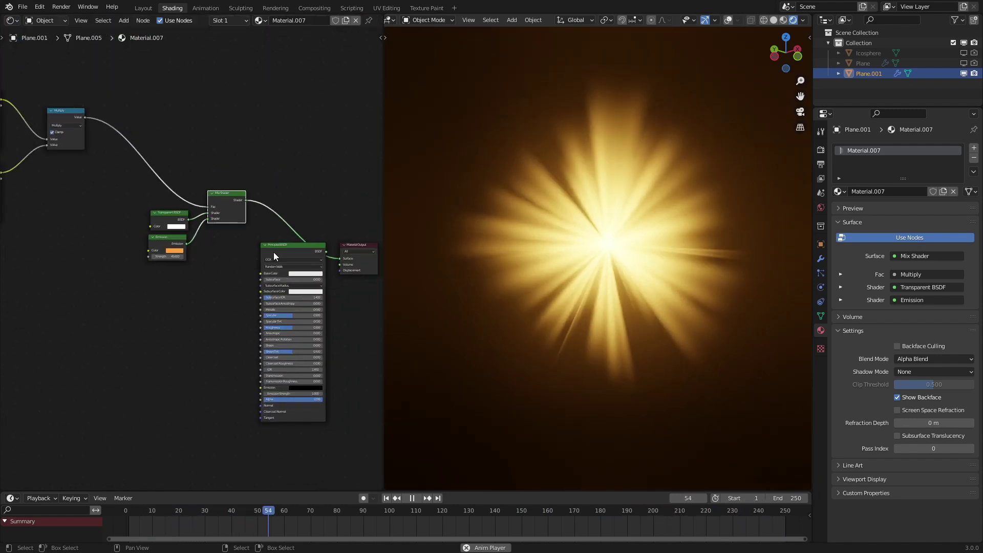
{"action": "left_click", "coordinate": [276, 252]}
{"action": "key", "text": "x"}
Move the Transparent BSDF, Emission and Mix Shader nodes together closer to the Material Output
{"action": "key", "text": "a"}
{"action": "key", "text": "c"}
{"action": "scroll", "coordinate": [197, 229], "scroll_direction": "down", "scroll_amount": 1}
{"action": "left_click", "coordinate": [196, 228]}
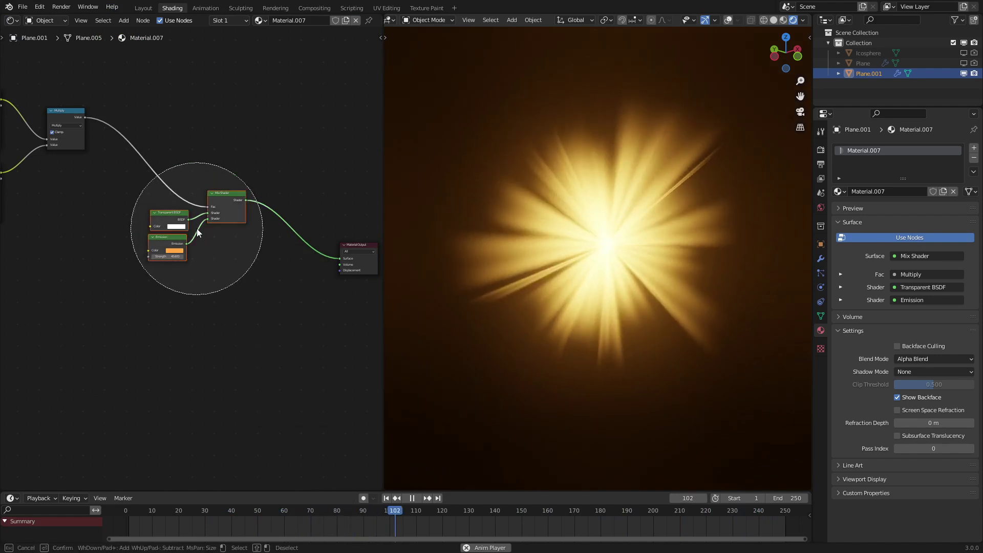
{"action": "right_click", "coordinate": [196, 228]}
{"action": "key", "text": "g"}
{"action": "left_click", "coordinate": [252, 294]}
{"action": "middle_click_drag", "start_coordinate": [179, 223], "coordinate": [287, 297]}
{"action": "scroll", "coordinate": [202, 213], "scroll_direction": "down", "scroll_amount": 5}
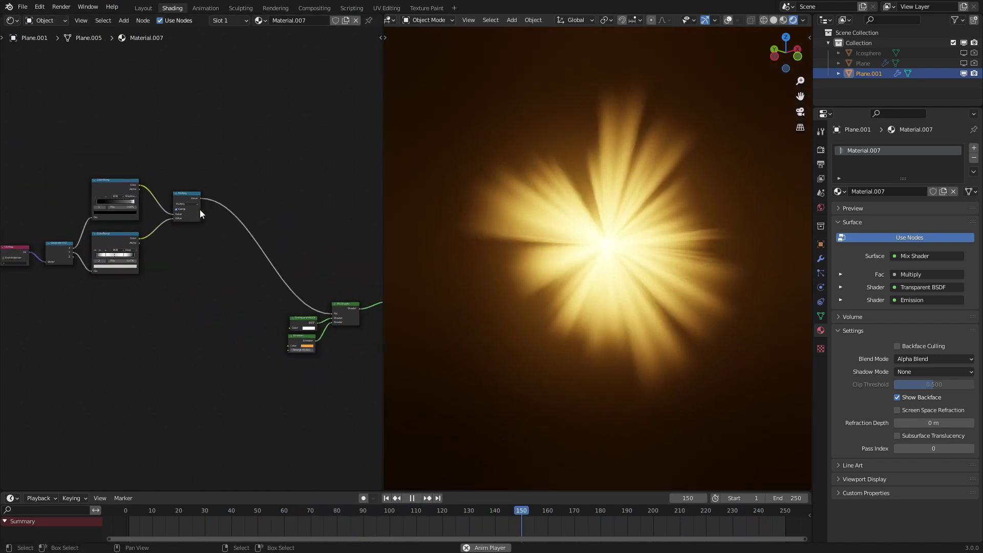
Move the gradient mask nodes, from the coordinate input through Multiply, closer to the Mix Shader and adjust the Multiply node's spacing
{"action": "key", "text": "c"}
{"action": "left_click_drag", "start_coordinate": [179, 188], "coordinate": [89, 229]}
{"action": "right_click", "coordinate": [88, 229]}
{"action": "key", "text": "g"}
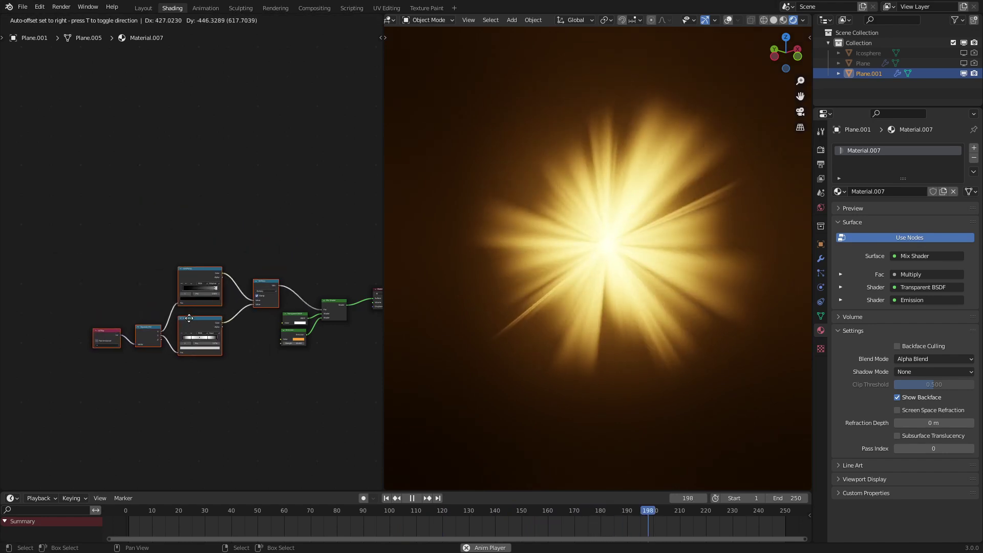
{"action": "left_click", "coordinate": [189, 315]}
{"action": "scroll", "coordinate": [283, 296], "scroll_direction": "up", "scroll_amount": 6}
{"action": "scroll", "coordinate": [282, 296], "scroll_direction": "up", "scroll_amount": 1}
{"action": "left_click_drag", "start_coordinate": [314, 297], "coordinate": [286, 293]}
{"action": "middle_click_drag", "start_coordinate": [310, 330], "coordinate": [208, 261]}
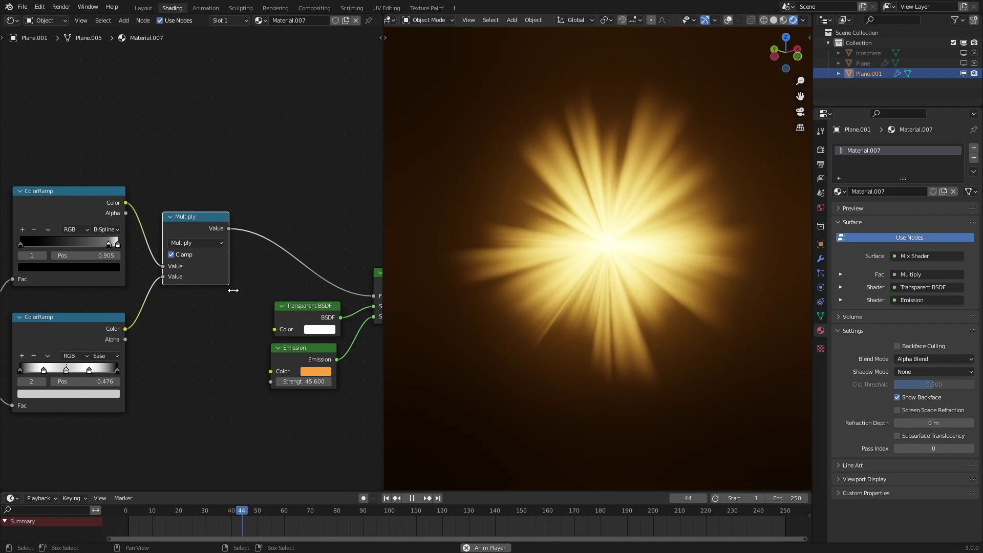
Change the Emission color to a deeper orange with hue 0.031 and saturation 0.987
{"action": "middle_click_drag", "start_coordinate": [267, 318], "coordinate": [243, 272]}
{"action": "scroll", "coordinate": [297, 311], "scroll_direction": "up", "scroll_amount": 1}
{"action": "left_click", "coordinate": [302, 327]}
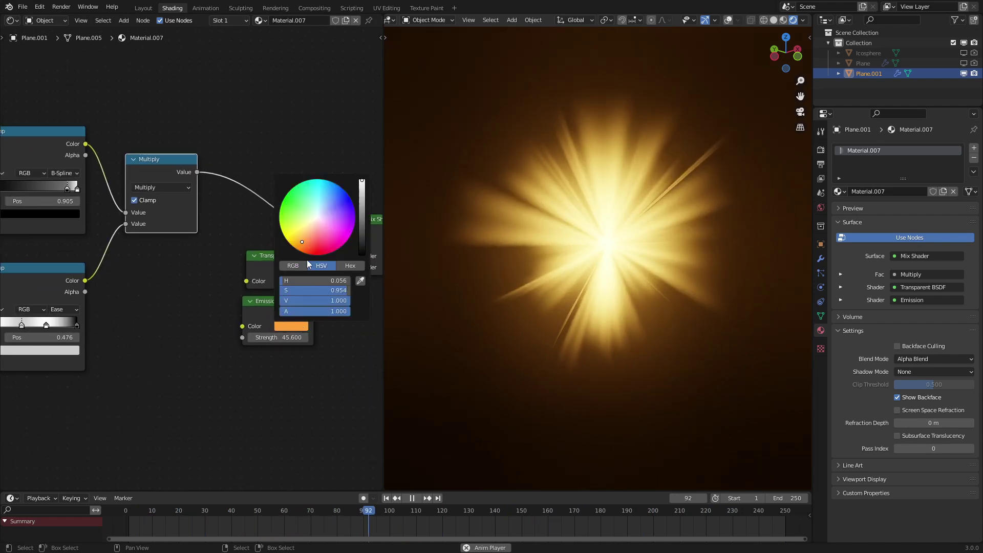
{"action": "left_click", "coordinate": [305, 248]}
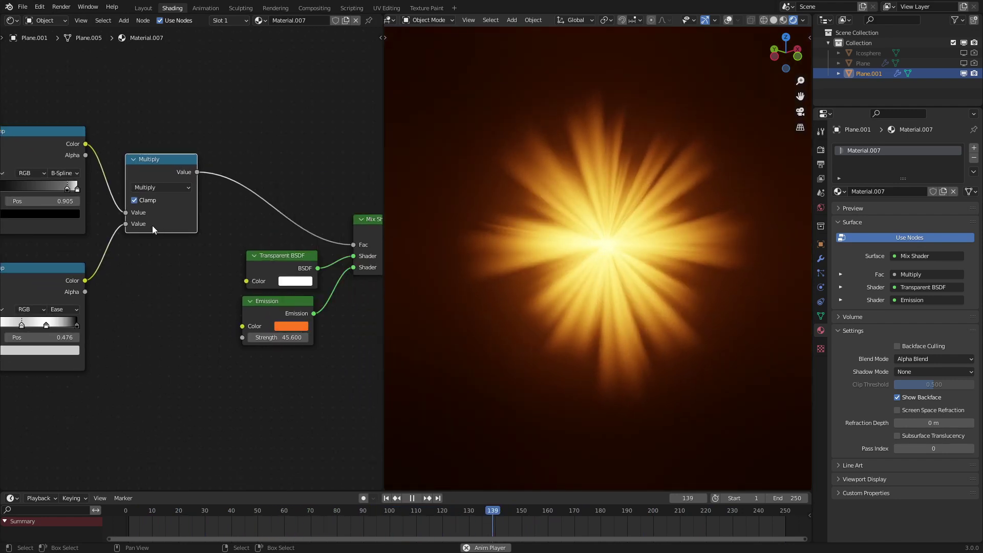
Add a black stop near the middle of the upper ColorRamp and color its stop at 0.905 dark grey
{"action": "middle_click_drag", "start_coordinate": [152, 226], "coordinate": [292, 295]}
{"action": "scroll", "coordinate": [180, 255], "scroll_direction": "up", "scroll_amount": 1}
{"action": "left_click", "coordinate": [107, 244]}
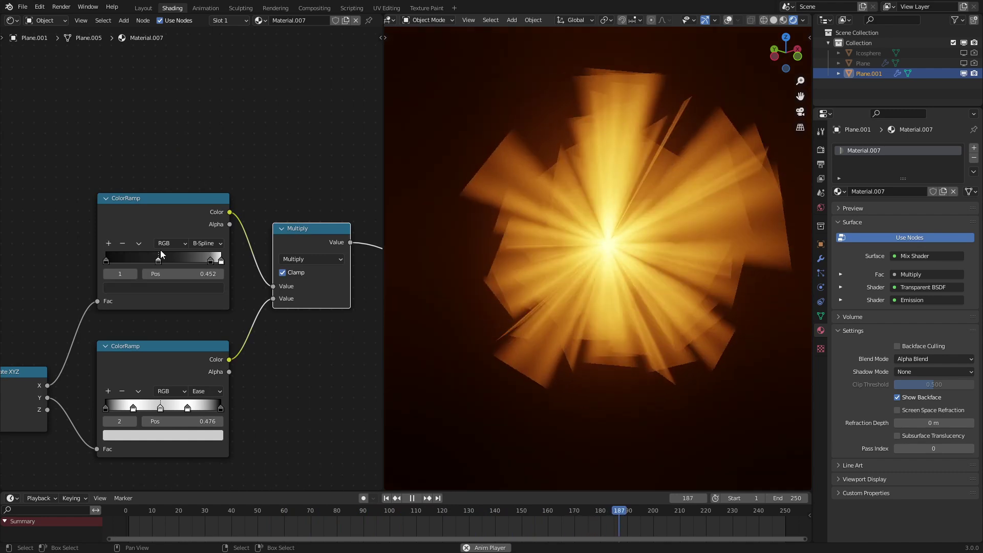
{"action": "left_click_drag", "start_coordinate": [160, 260], "coordinate": [176, 261]}
{"action": "left_click", "coordinate": [174, 287]}
{"action": "scroll", "coordinate": [147, 200], "scroll_direction": "down", "scroll_amount": 4}
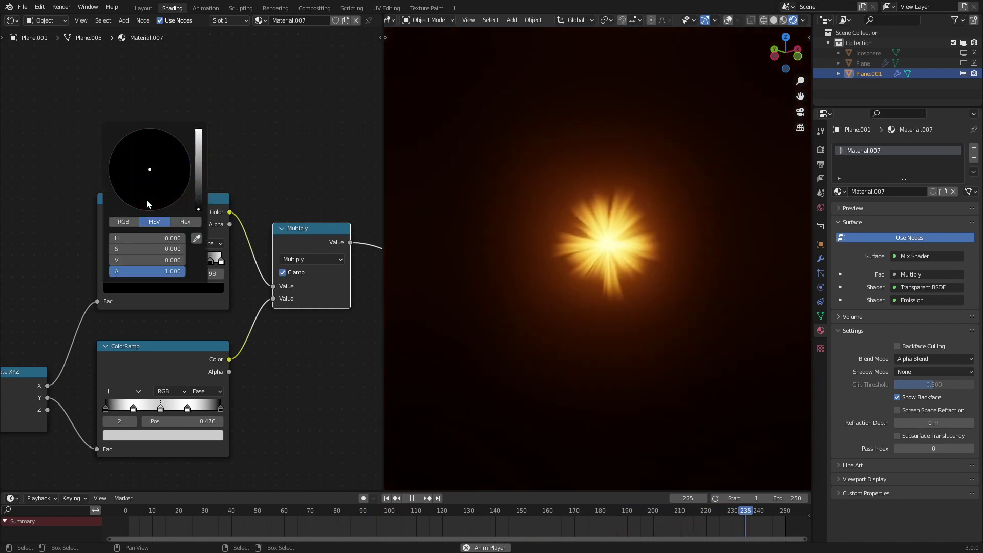
{"action": "left_click_drag", "start_coordinate": [187, 258], "coordinate": [209, 260]}
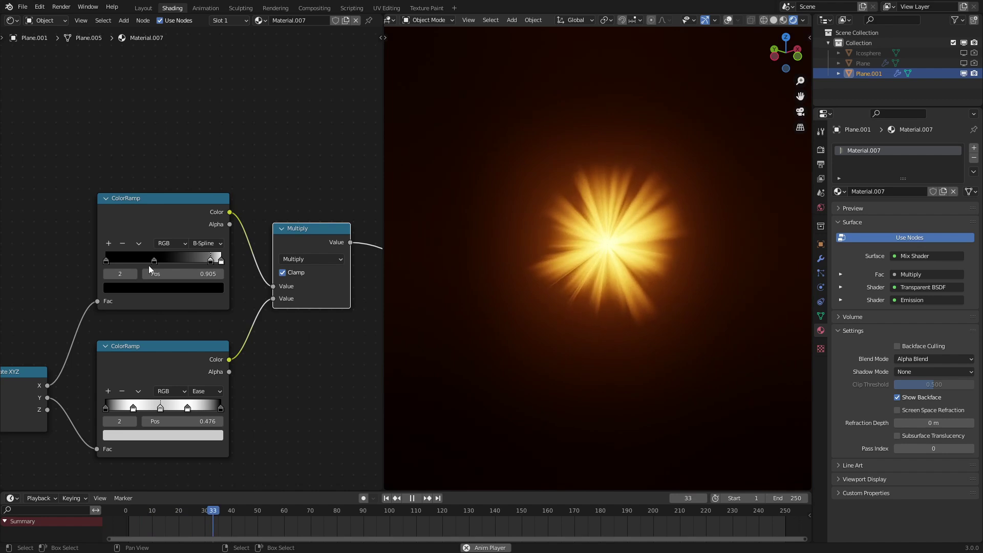
{"action": "left_click", "coordinate": [174, 286]}
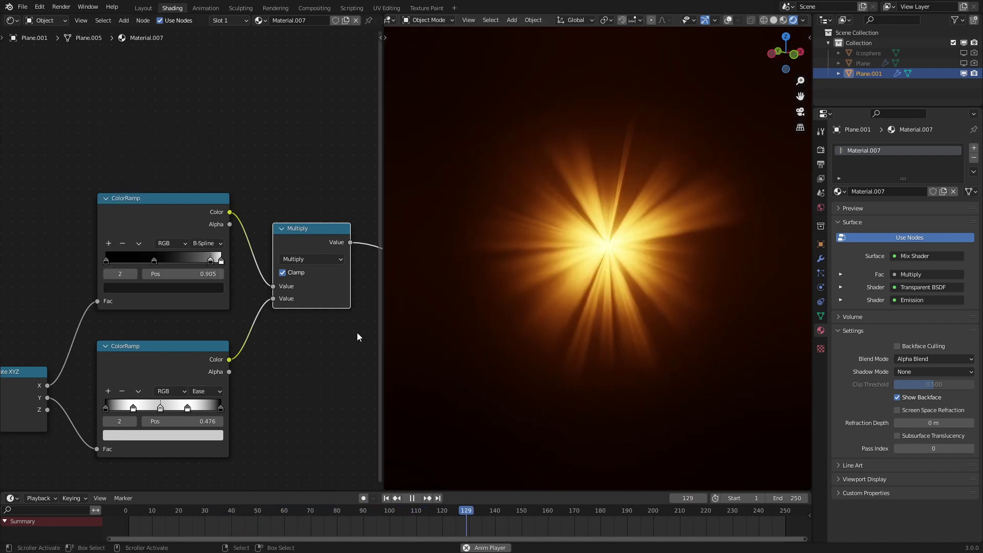
Try a blue Emission color with hue 0.636 and saturation 0.981, and cancel the change
{"action": "middle_click_drag", "start_coordinate": [357, 333], "coordinate": [87, 268]}
{"action": "left_click", "coordinate": [183, 346]}
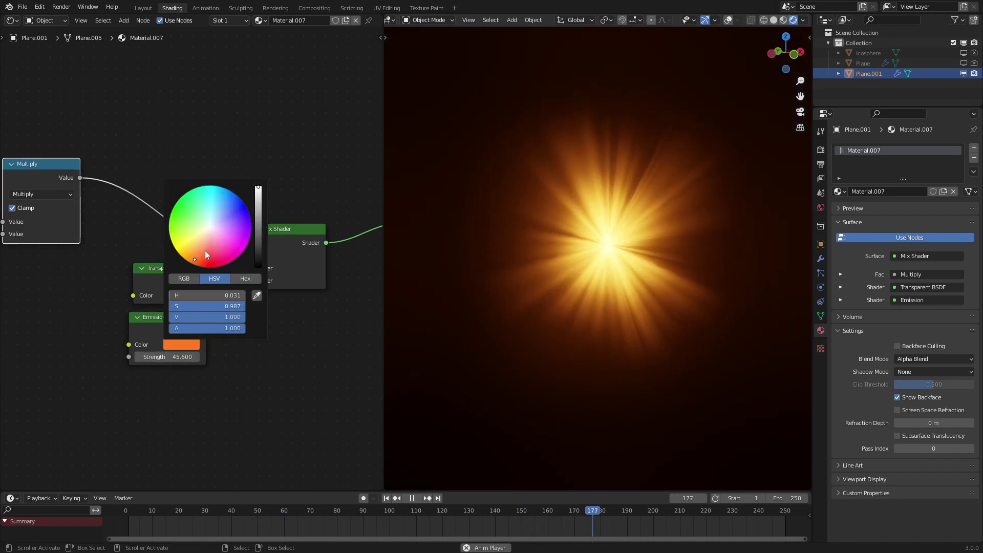
{"action": "left_click_drag", "start_coordinate": [205, 251], "coordinate": [230, 198]}
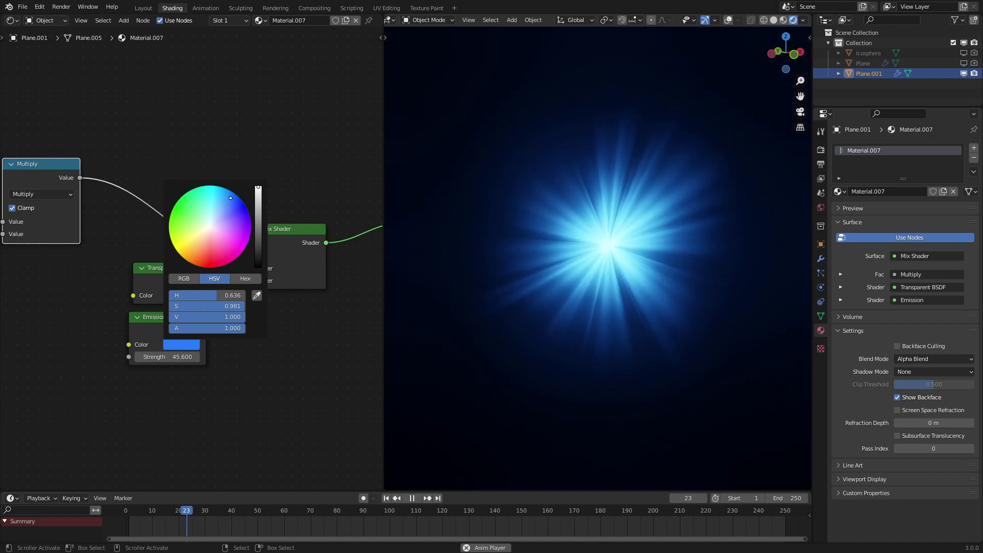
{"action": "right_click", "coordinate": [230, 198]}
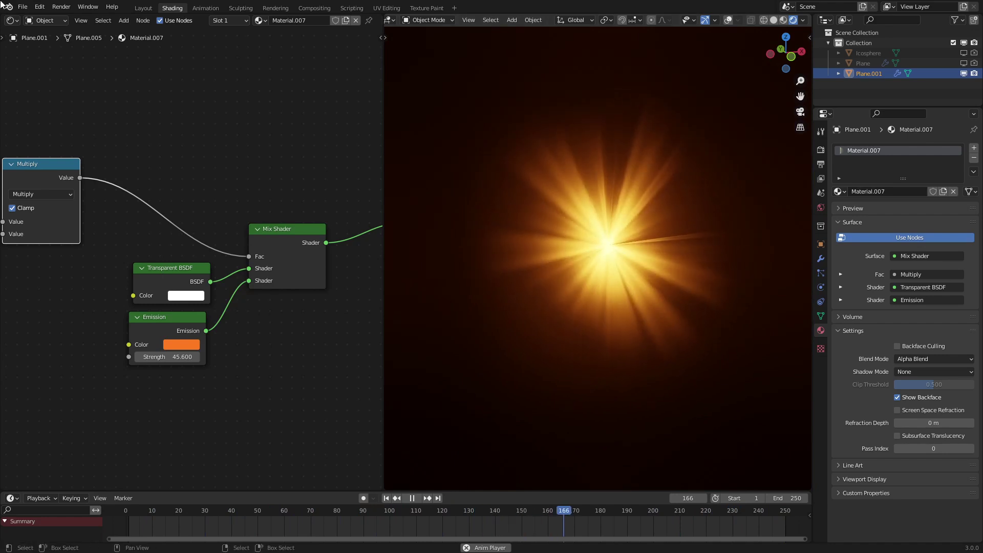
Switch the node area from the Shader Editor to the Geometry Node Editor and pause the animation
{"action": "left_click", "coordinate": [12, 21]}
{"action": "left_click", "coordinate": [48, 103]}
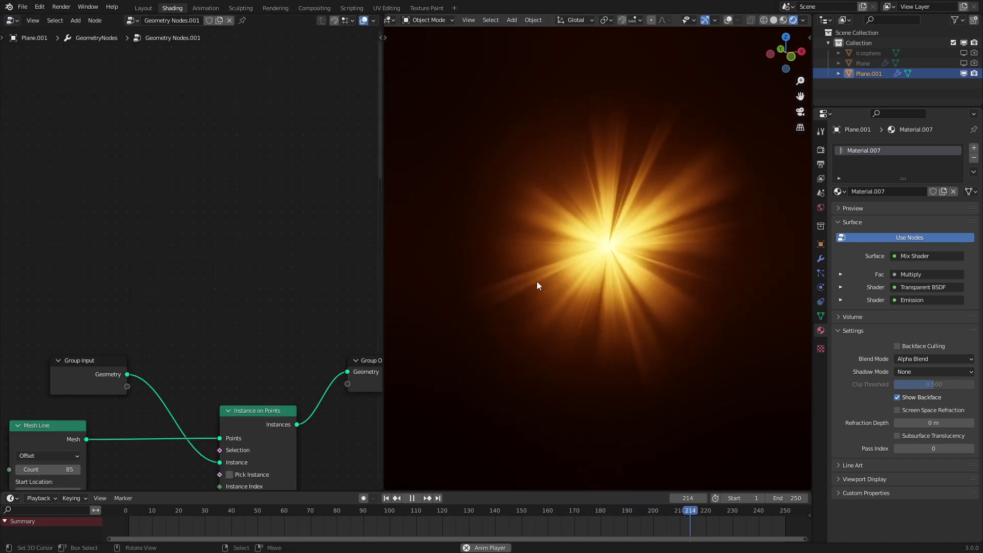
{"action": "key", "text": "space"}
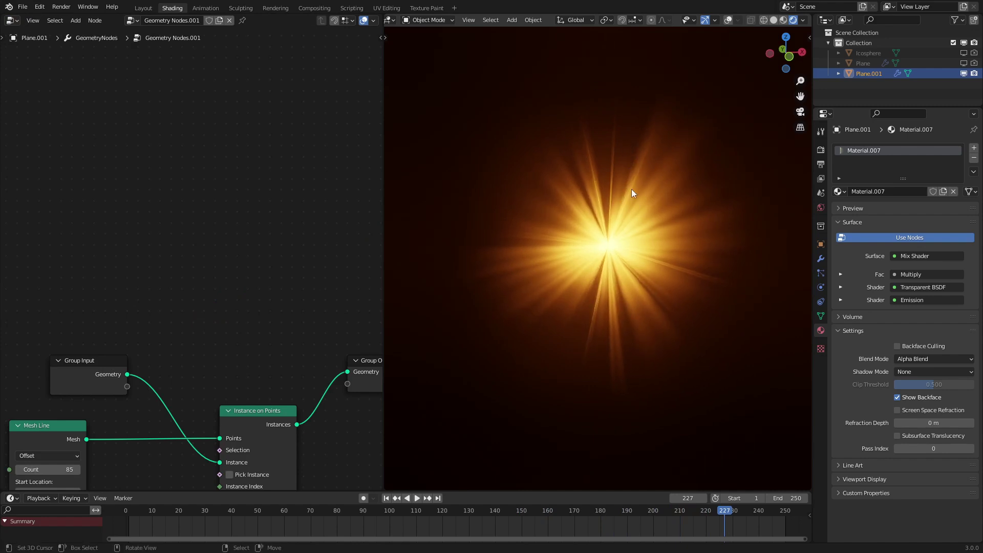
Set the Rotate Euler node's Y axis value to 0.100 and play the animation
{"action": "middle_click_drag", "start_coordinate": [250, 367], "coordinate": [256, 250]}
{"action": "middle_click_drag", "start_coordinate": [162, 386], "coordinate": [226, 279]}
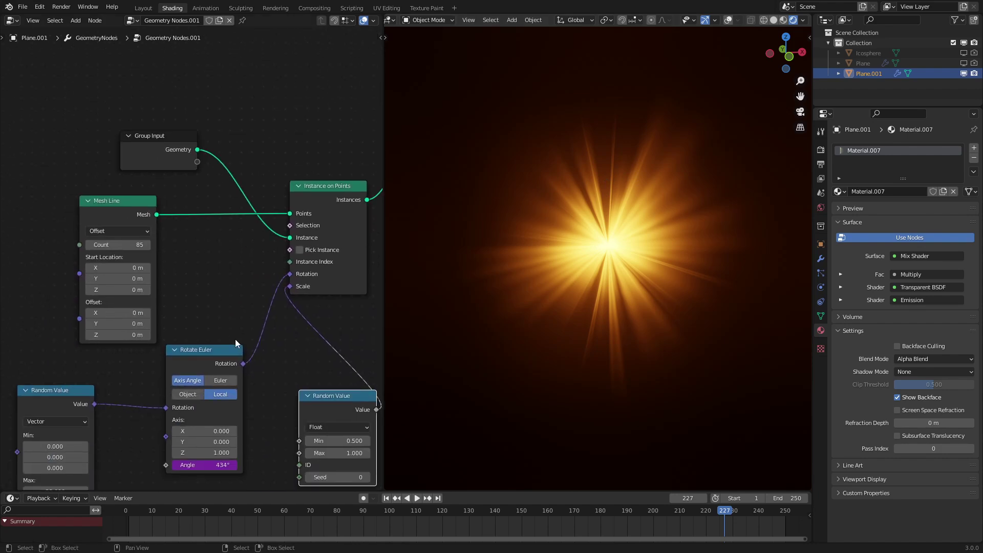
{"action": "middle_click_drag", "start_coordinate": [237, 419], "coordinate": [250, 372]}
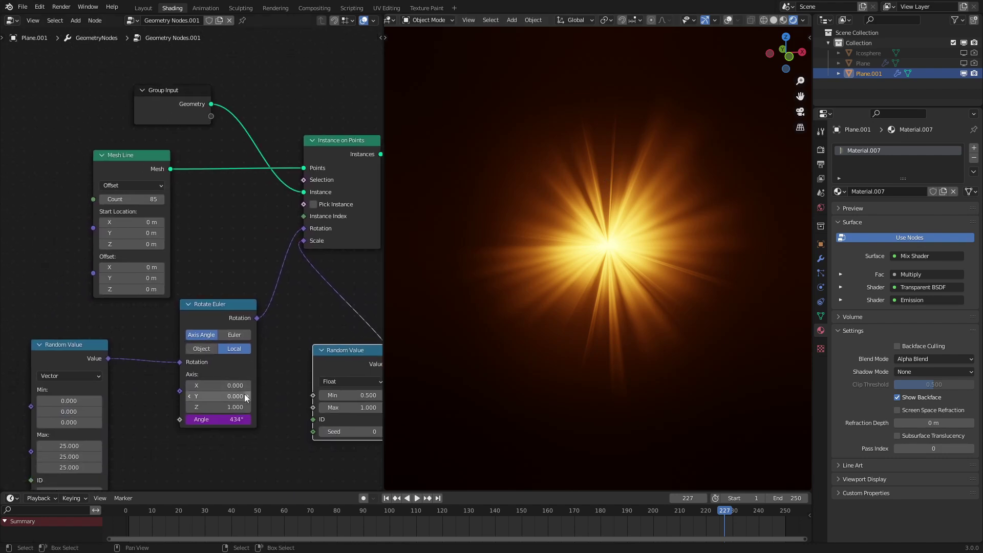
{"action": "left_click", "coordinate": [244, 394]}
{"action": "scroll", "coordinate": [244, 394], "scroll_direction": "up", "scroll_amount": 3}
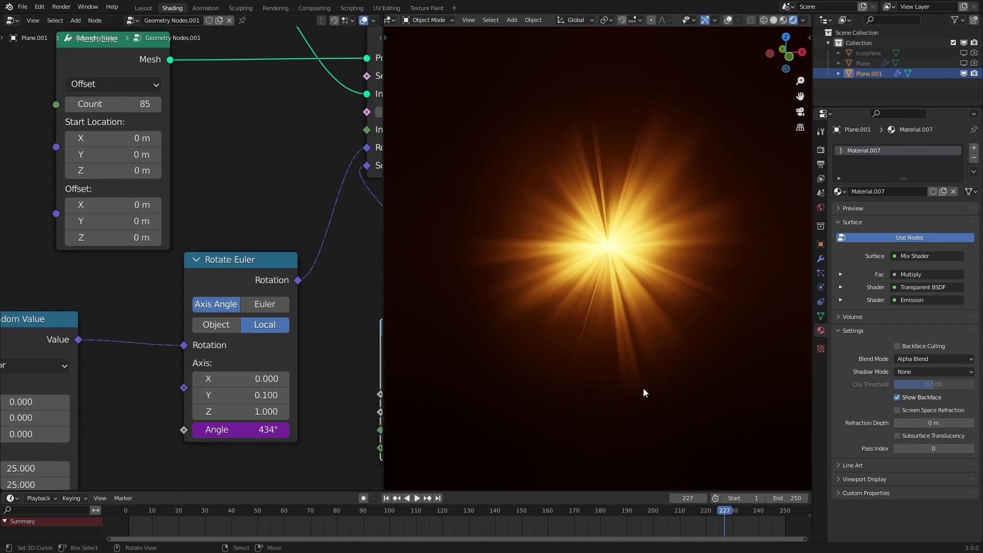
{"action": "key", "text": "space"}
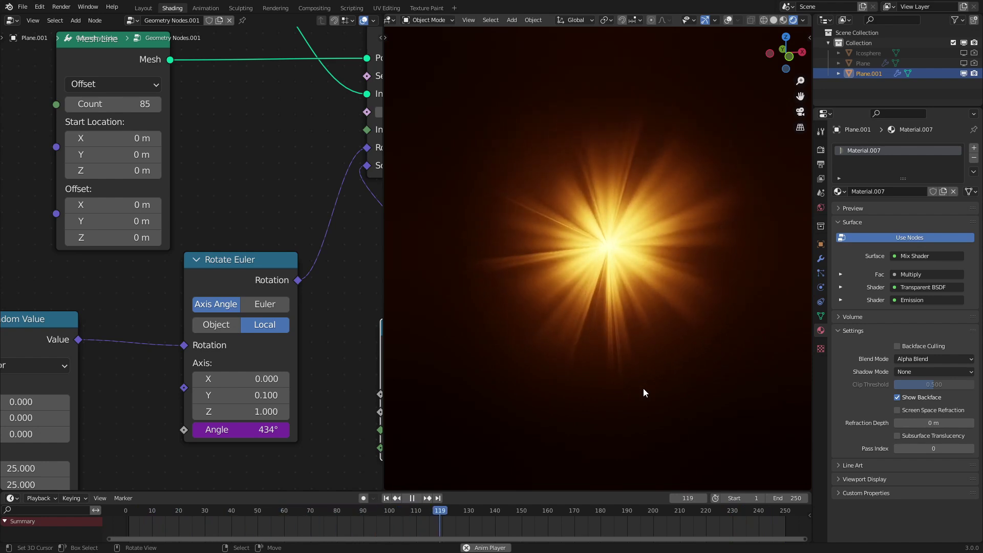
Tidy the node layout by repositioning both Random Value nodes, Rotate Euler and Mesh Line around Instance on Points
{"action": "scroll", "coordinate": [323, 272], "scroll_direction": "down", "scroll_amount": 4}
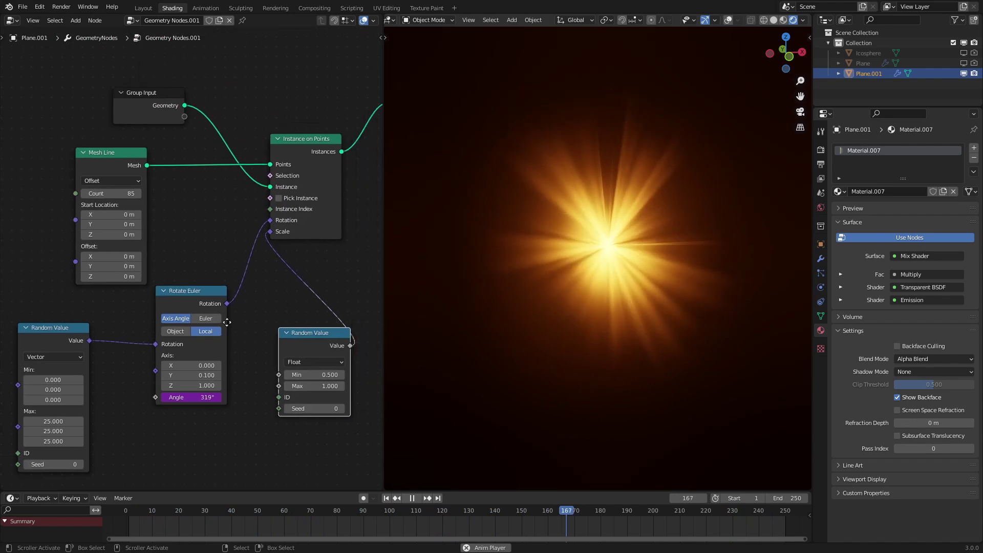
{"action": "left_click_drag", "start_coordinate": [273, 364], "coordinate": [266, 289]}
{"action": "middle_click_drag", "start_coordinate": [161, 332], "coordinate": [219, 302]}
{"action": "scroll", "coordinate": [219, 302], "scroll_direction": "up", "scroll_amount": 1}
{"action": "left_click_drag", "start_coordinate": [219, 301], "coordinate": [219, 324]}
{"action": "left_click_drag", "start_coordinate": [72, 336], "coordinate": [112, 321]}
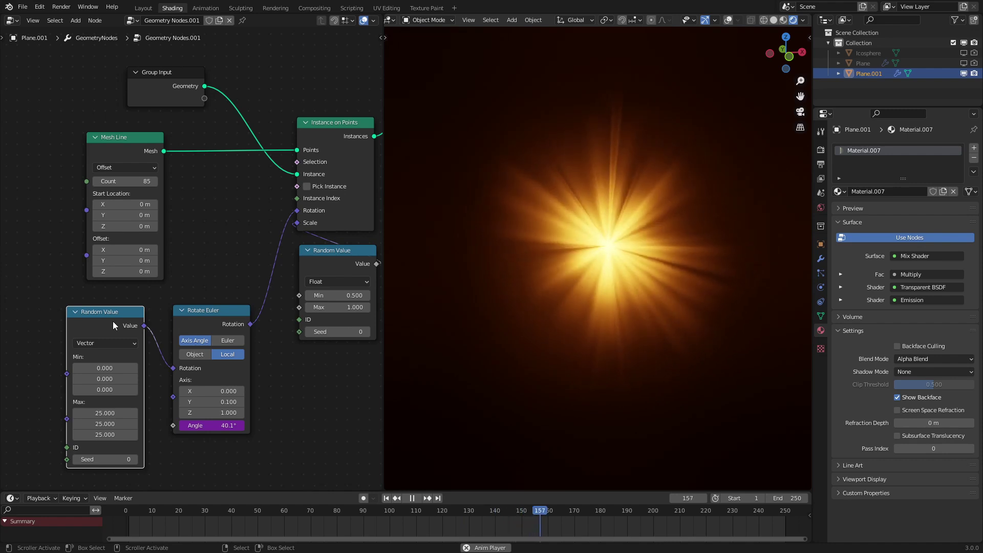
{"action": "left_click_drag", "start_coordinate": [138, 145], "coordinate": [122, 143]}
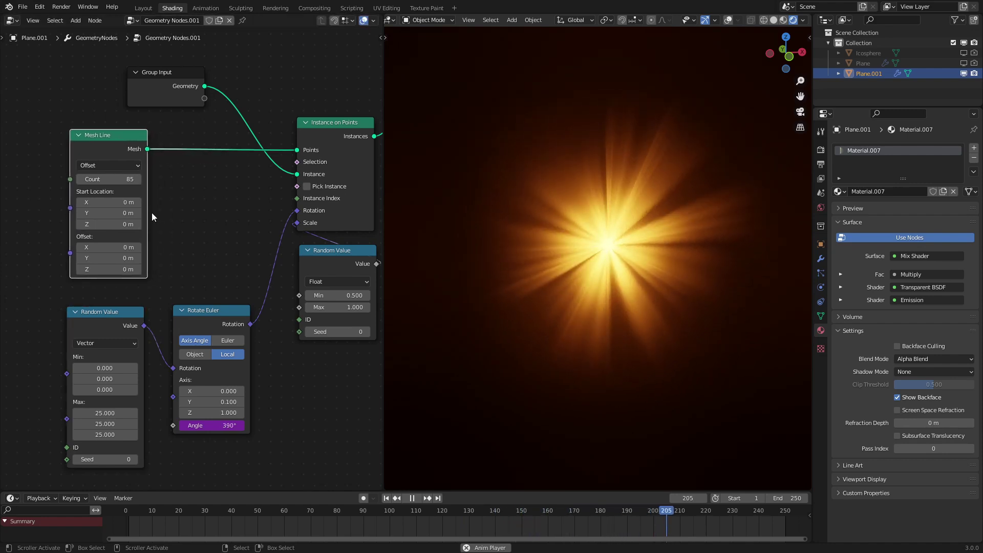